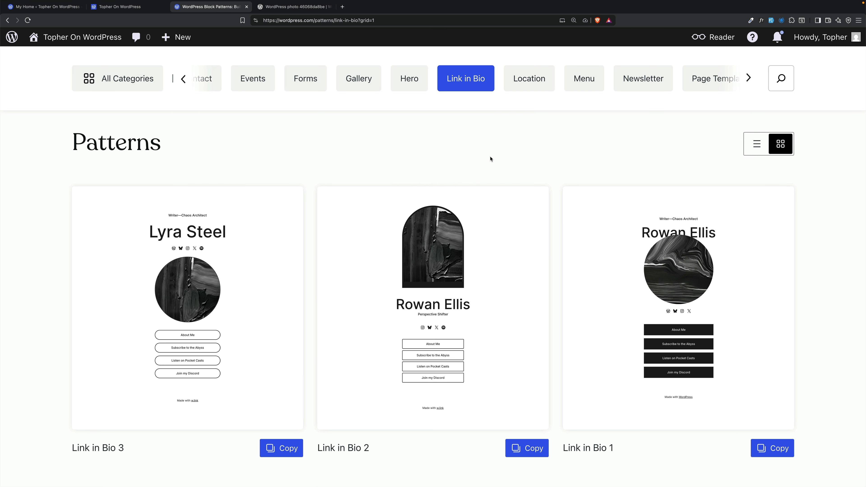
Create a new page on the site and title it "Link In Bio Kadence"
click(54, 10)
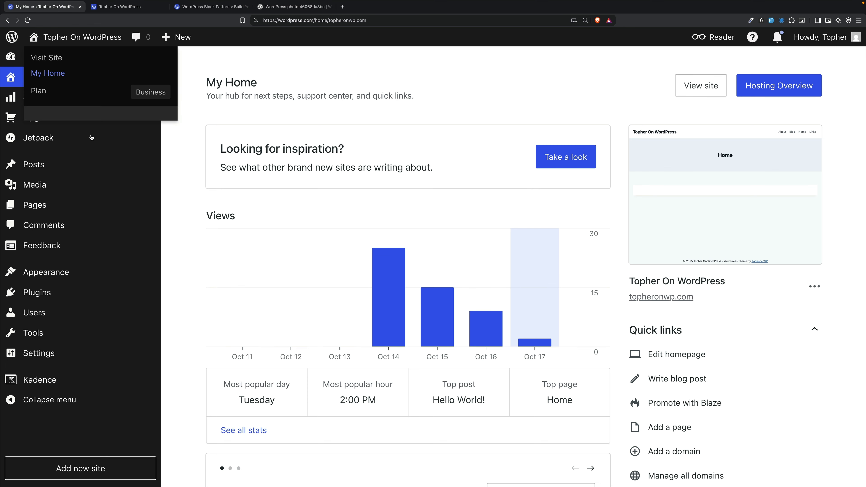
mouse_move(78, 205)
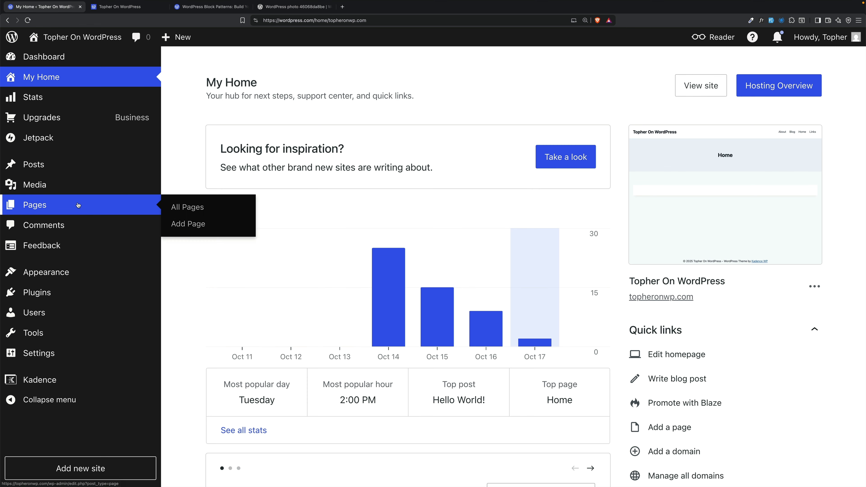
click(189, 224)
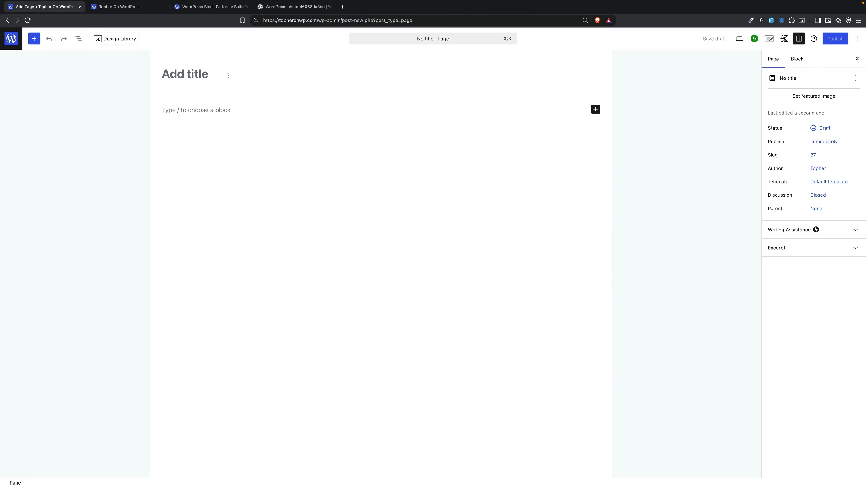
click(228, 75)
text(Link In Bio Kadence)
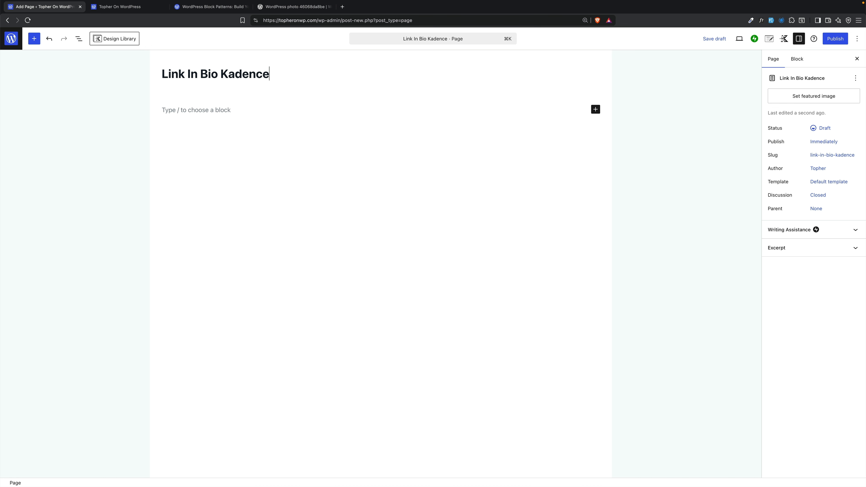
Insert a single-column Row Layout block below the title and align it to full width
click(227, 111)
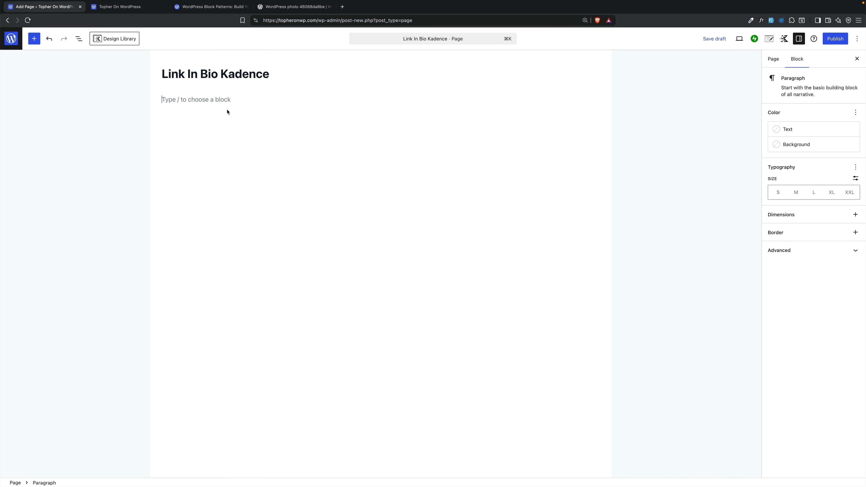
text(/row)
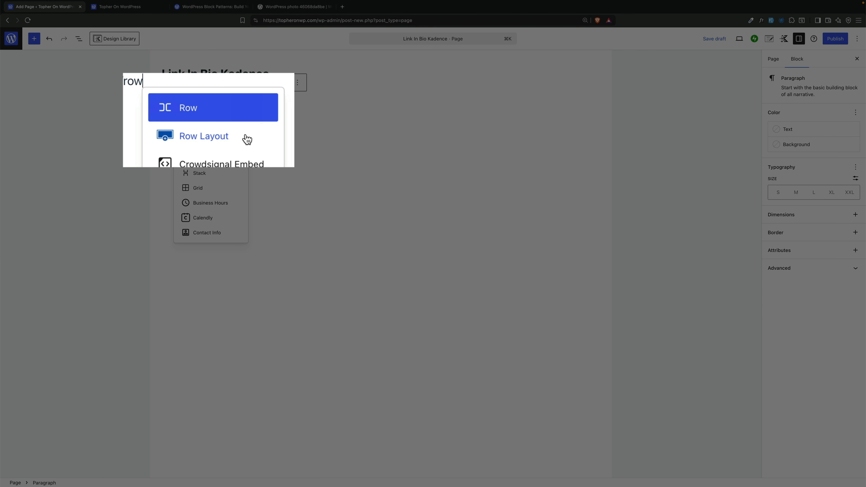
click(247, 139)
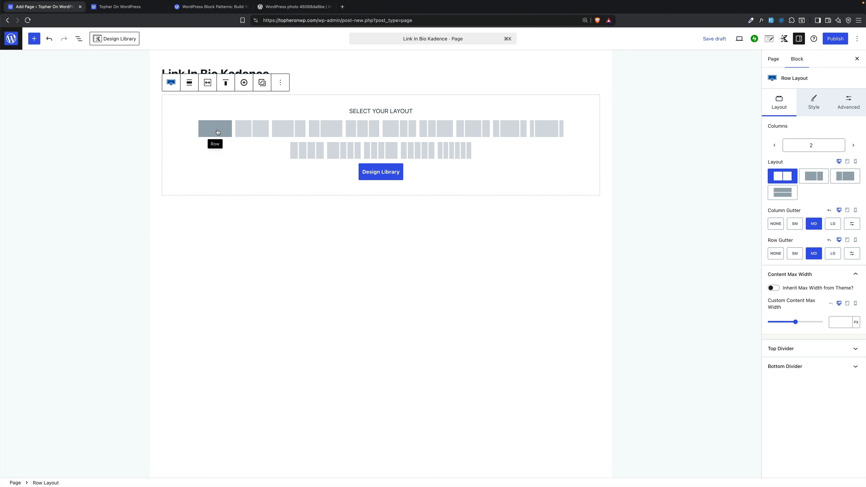
click(217, 131)
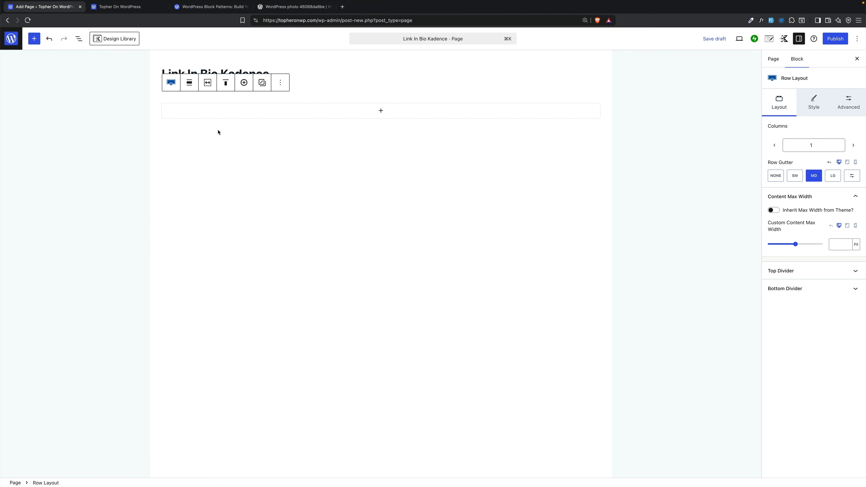
click(189, 83)
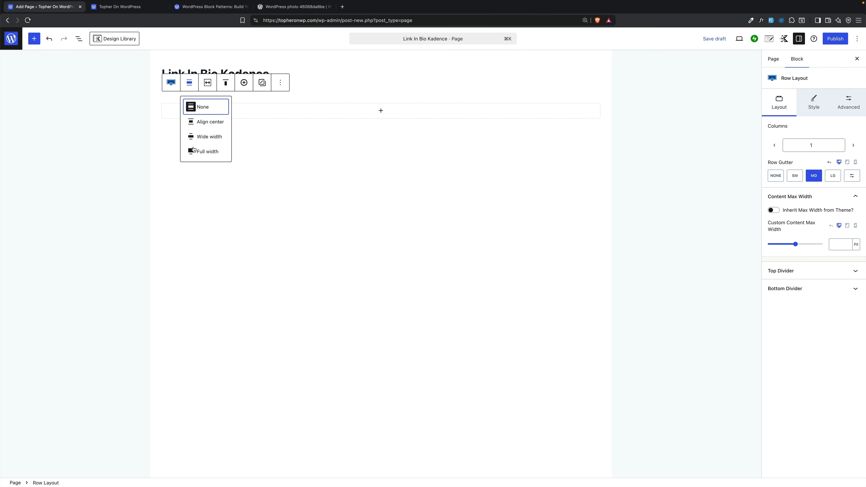
key(Return)
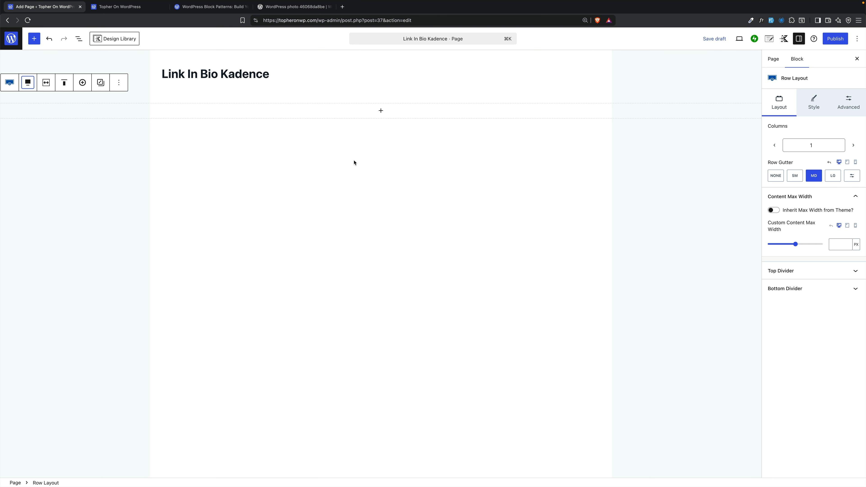
Add a Text (Adv) block in the row as a centered Heading 1 containing the person's full name
click(210, 8)
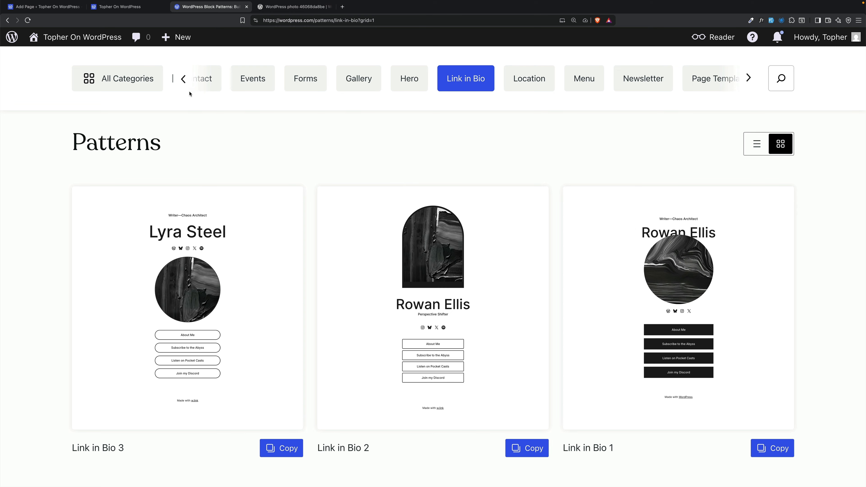
click(95, 10)
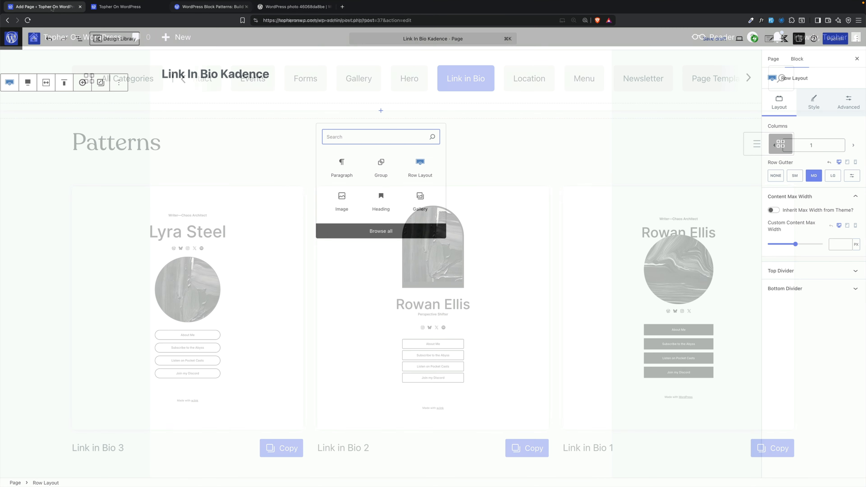
text(text)
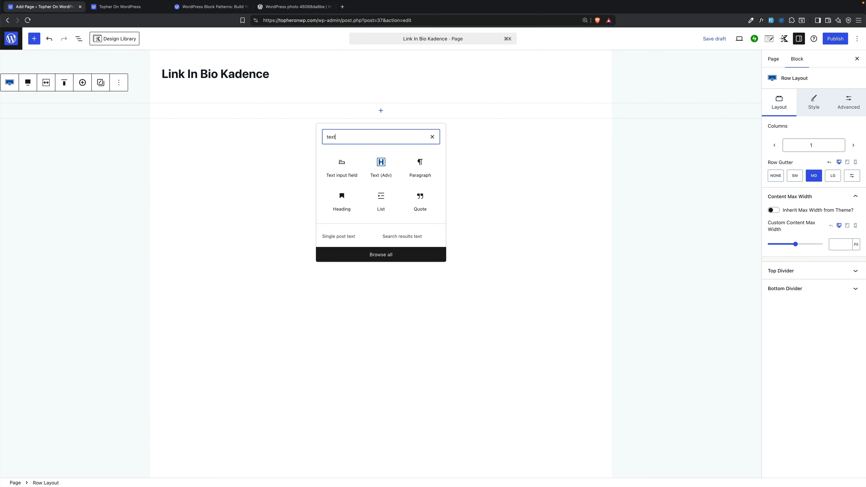
click(381, 164)
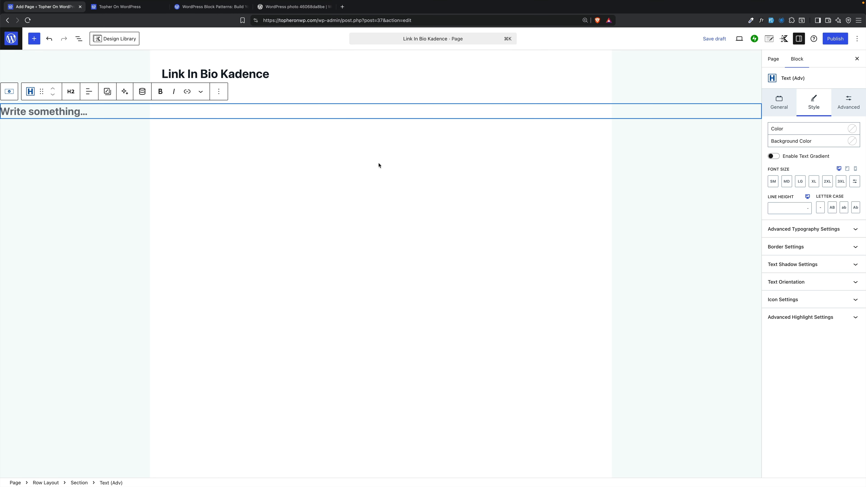
click(71, 92)
click(76, 118)
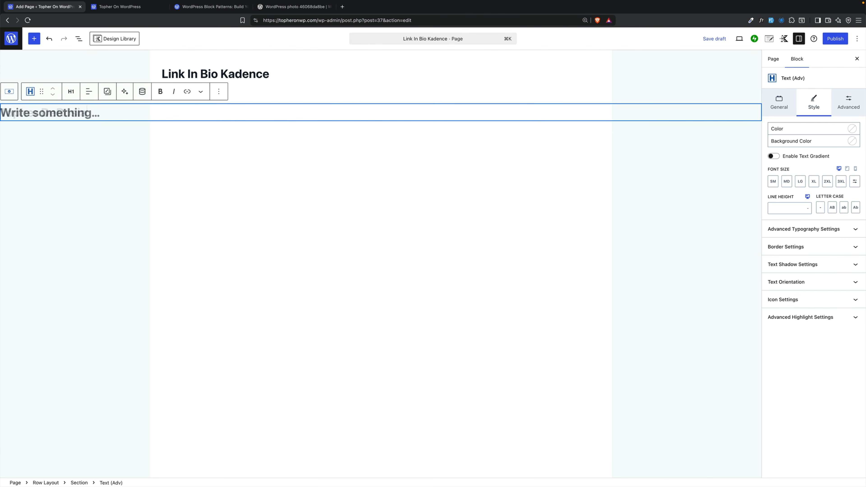
text(Topher DeRosia)
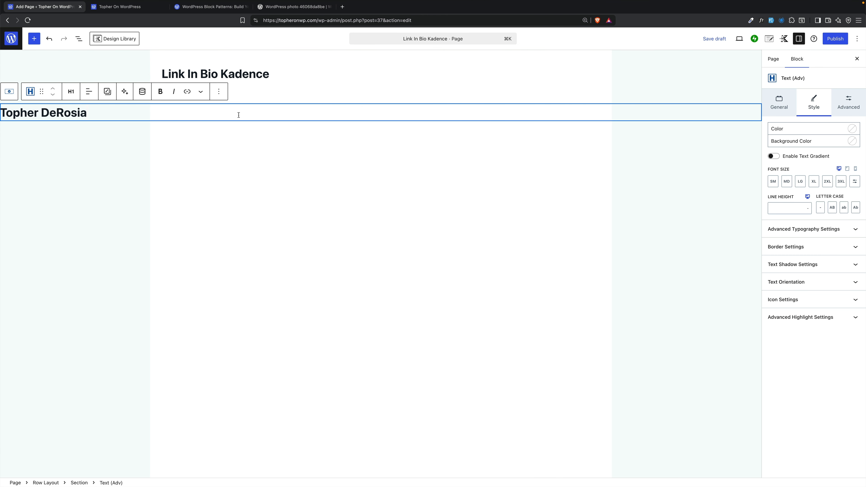
click(89, 92)
click(101, 130)
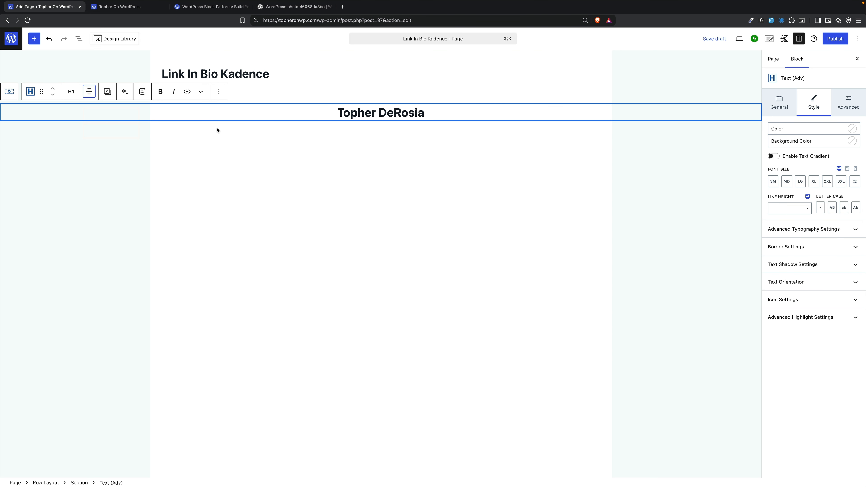
Set the Row Layout's custom content max width to 480 px
click(10, 92)
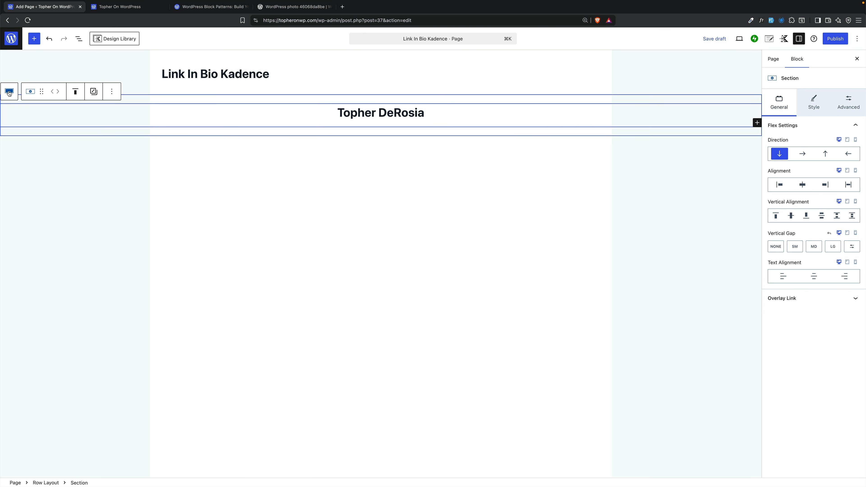
click(9, 92)
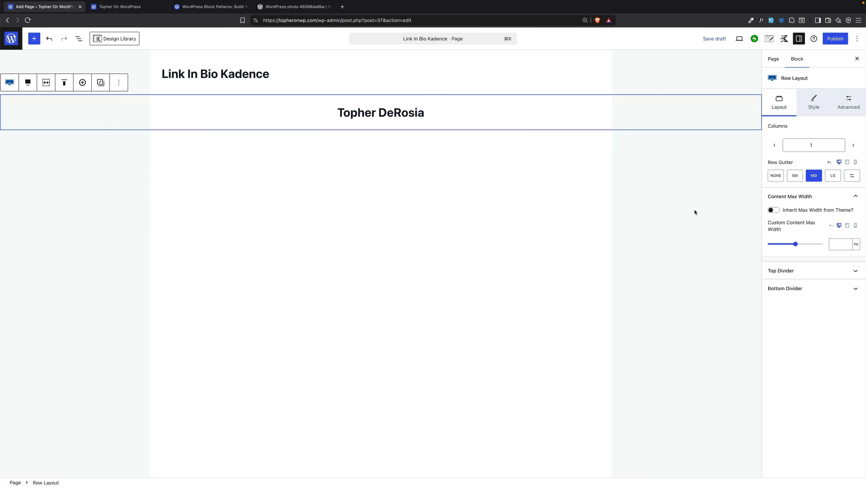
click(802, 245)
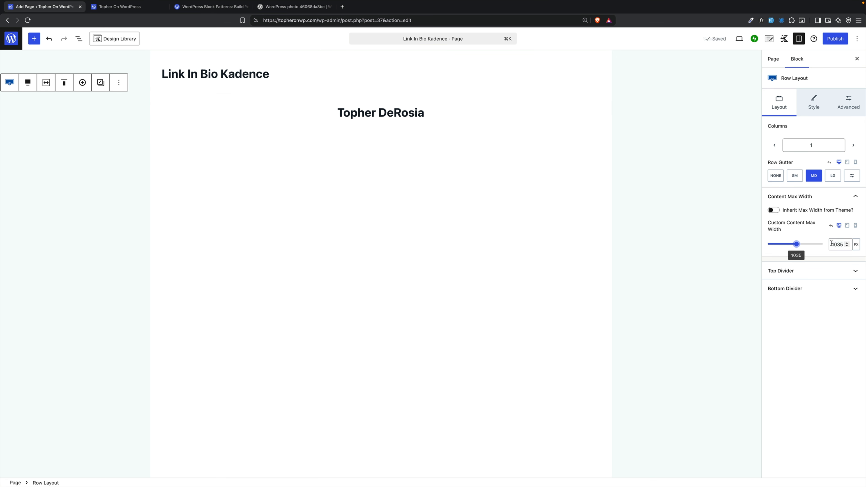
double_click(840, 245)
text(480)
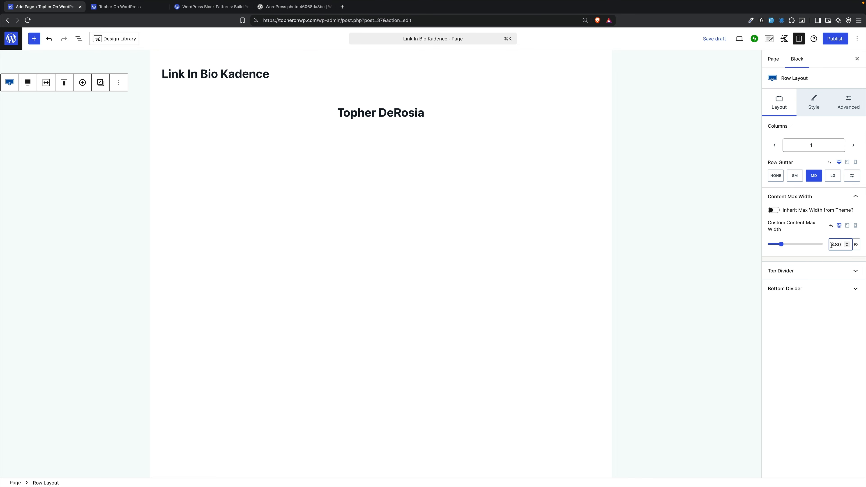
Set the name heading's font size to 2XL
click(401, 109)
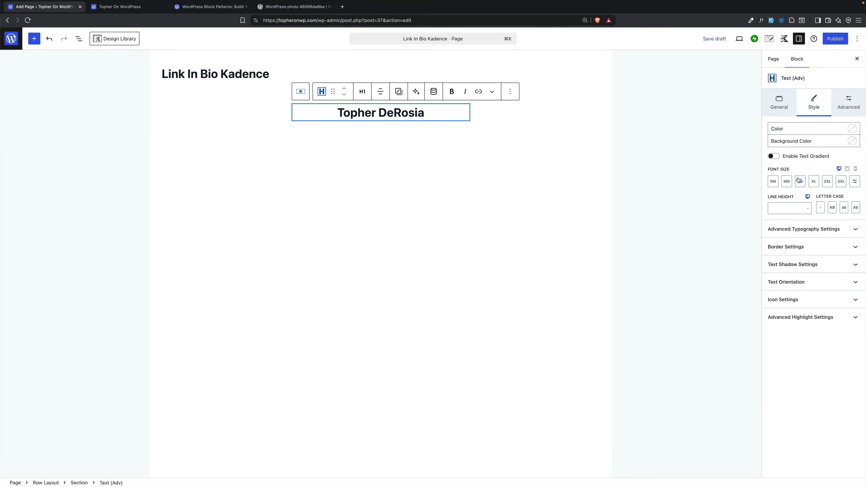
click(787, 182)
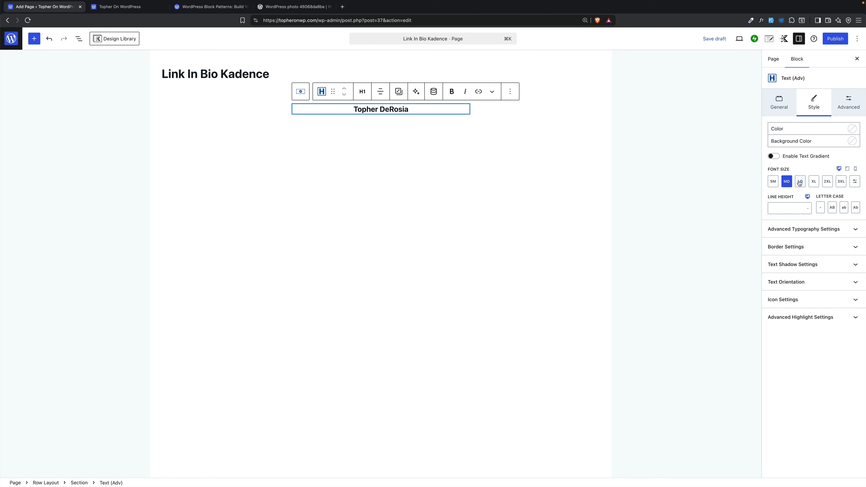
click(801, 182)
click(815, 181)
Add a Heading 2 reading "WordPress Developer" directly below the name heading
key(End)
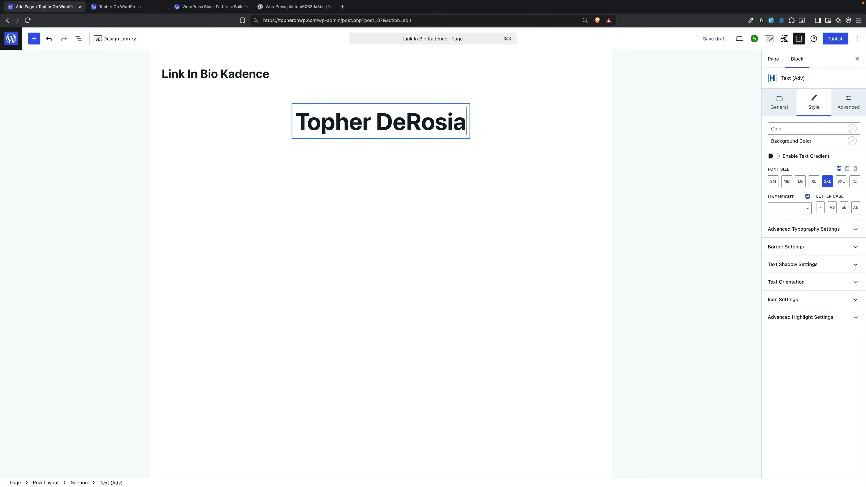
key(Return)
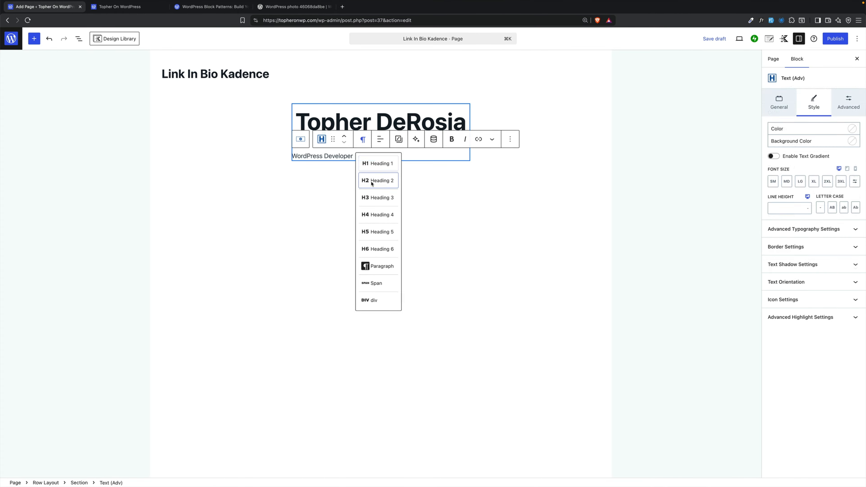
click(372, 183)
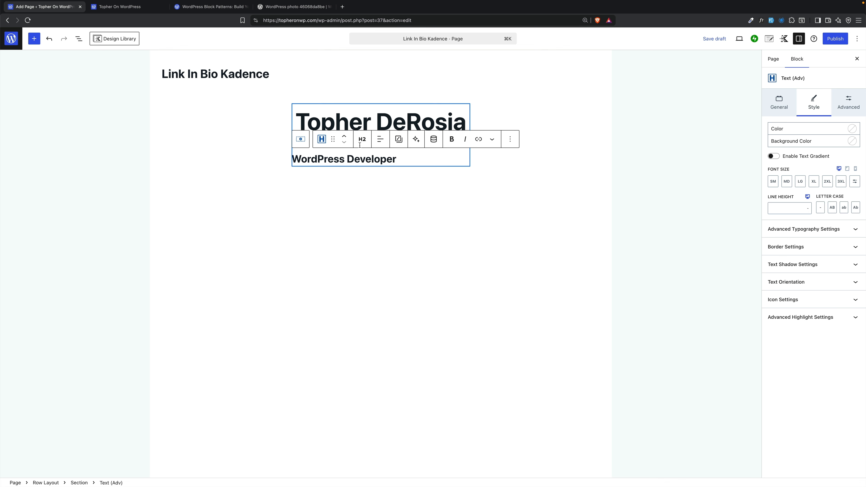
Set the alignment of the section containing both headings to center
click(298, 141)
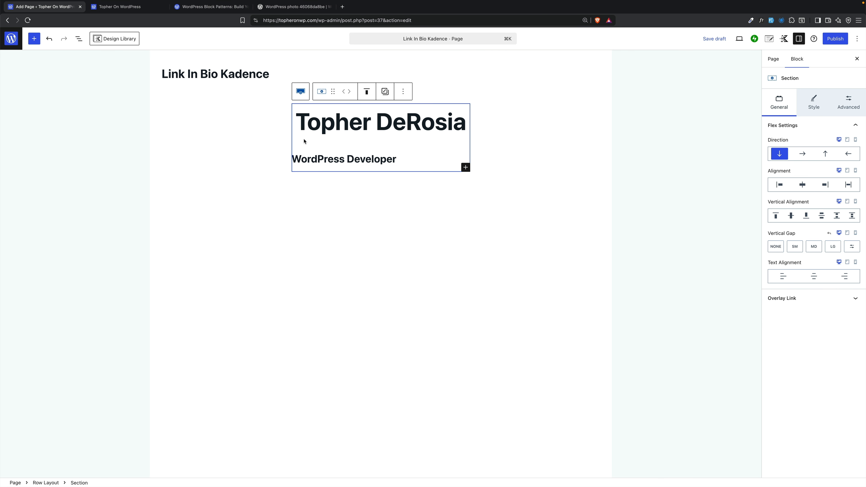
mouse_move(307, 141)
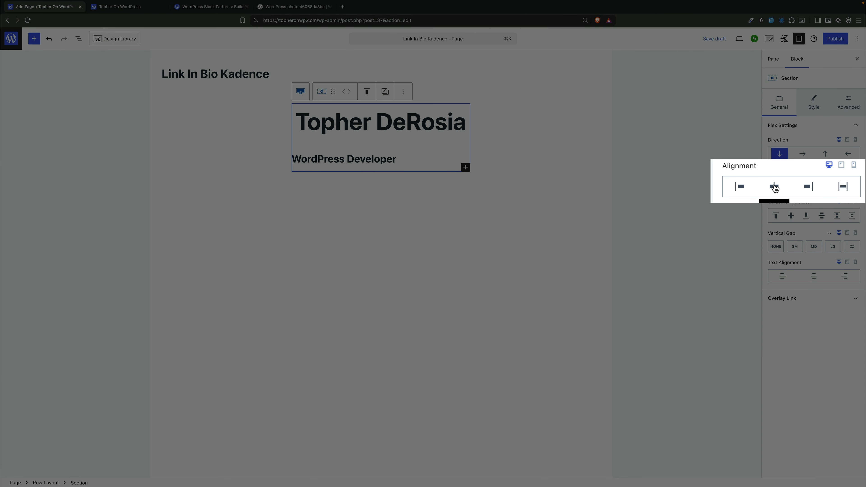
click(775, 187)
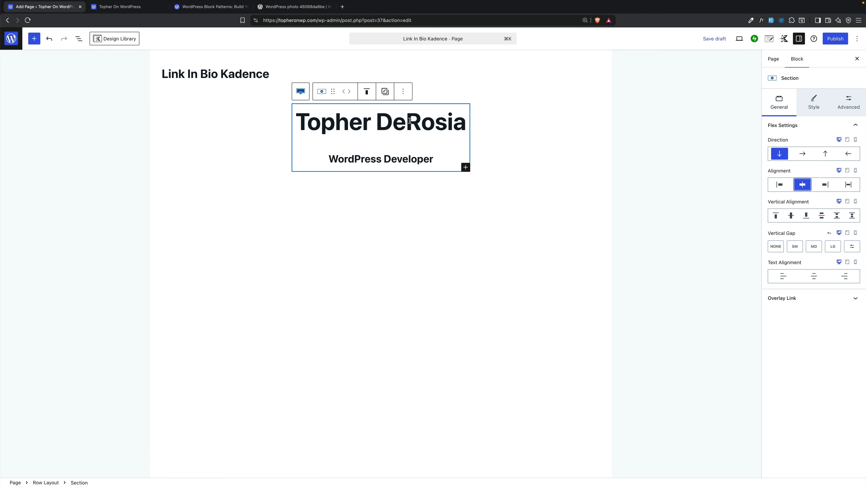
Set the name heading's bottom padding and bottom margin to None
click(410, 122)
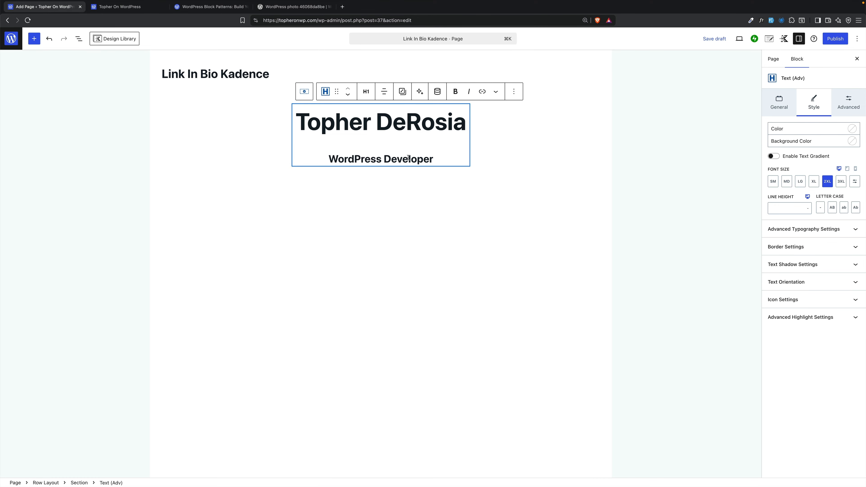
click(409, 156)
click(409, 116)
click(856, 100)
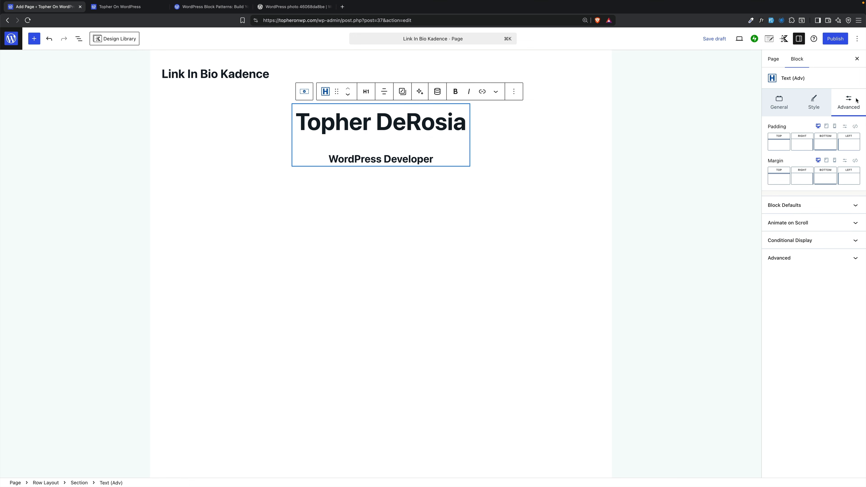
click(822, 146)
click(739, 177)
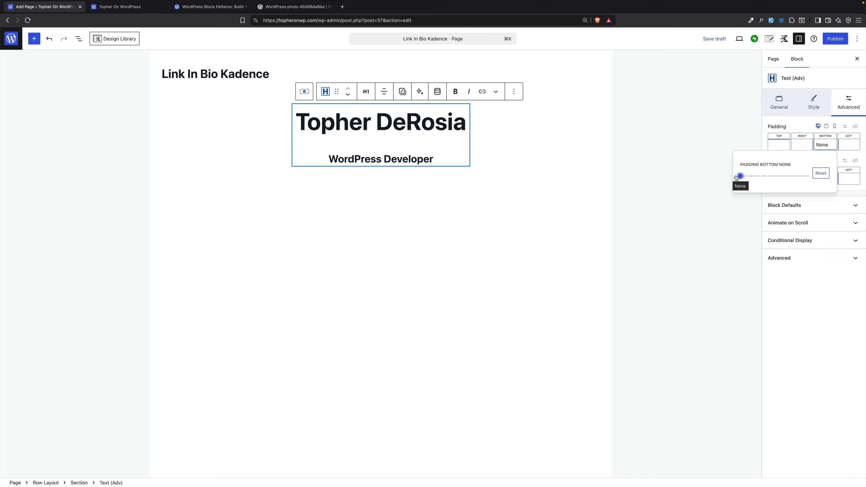
click(844, 146)
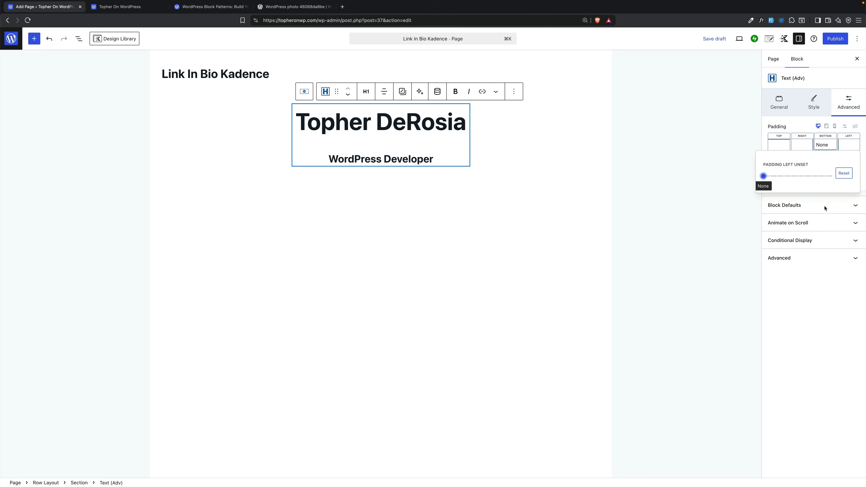
click(836, 282)
click(828, 180)
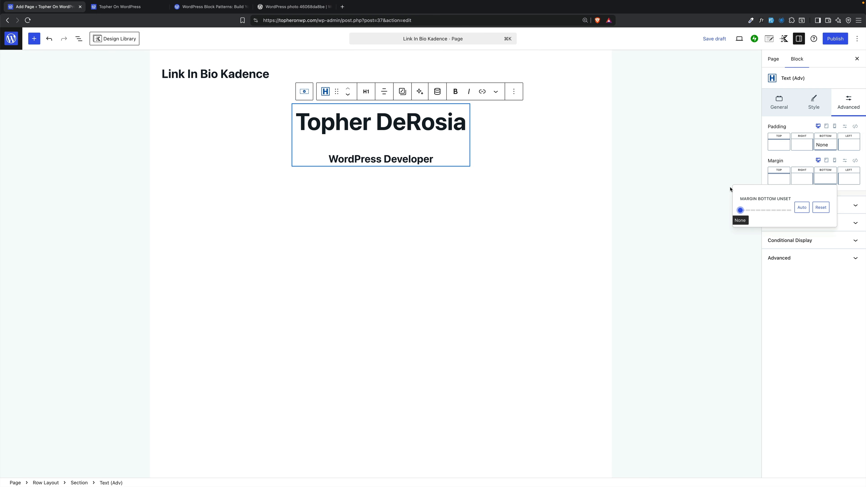
click(739, 210)
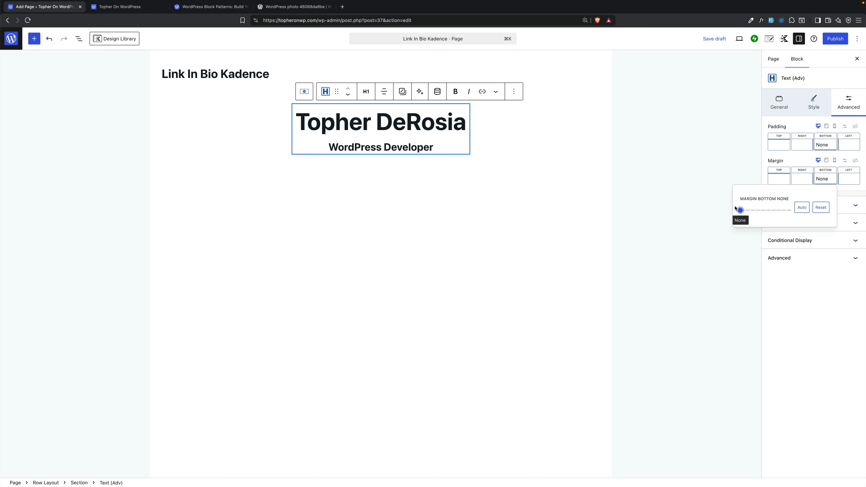
Insert a Social Icons block directly below the "WordPress Developer" heading
click(397, 147)
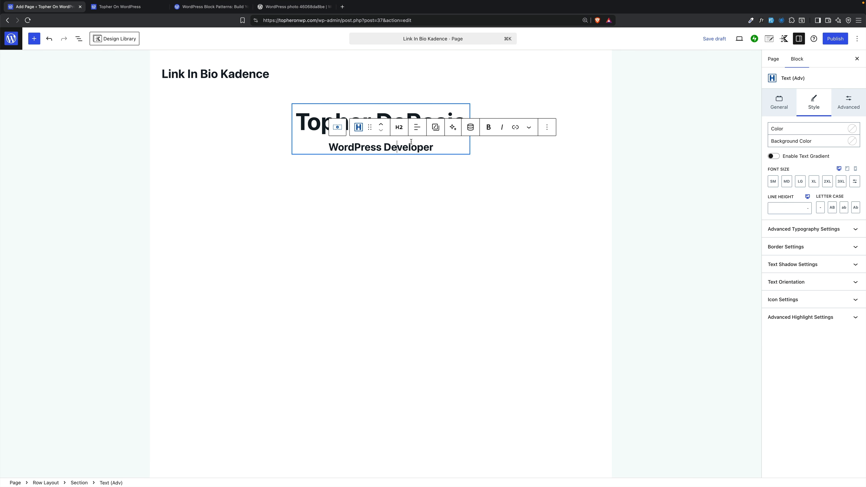
click(447, 149)
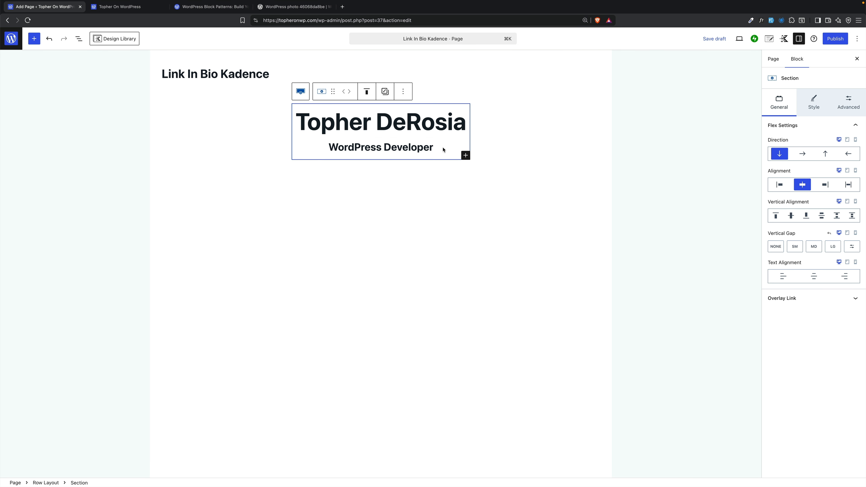
click(420, 147)
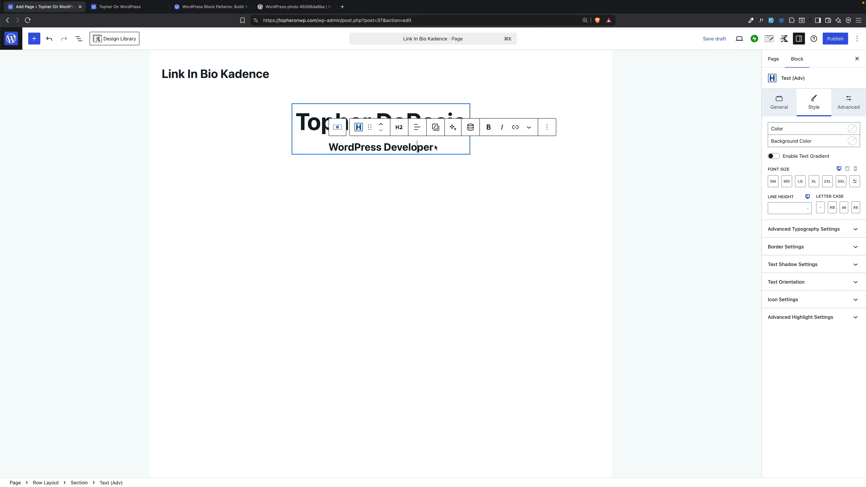
click(432, 147)
click(432, 147)
key(Return)
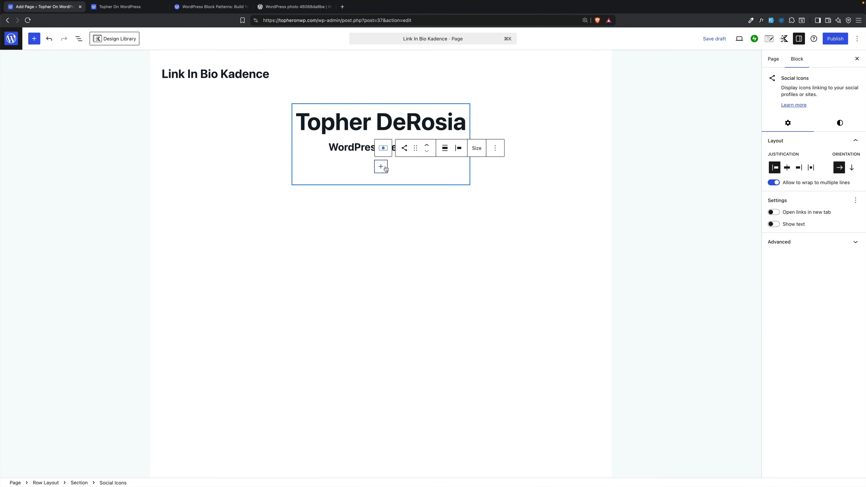
Add a WordPress icon to the social icons and enter its profile link
click(386, 169)
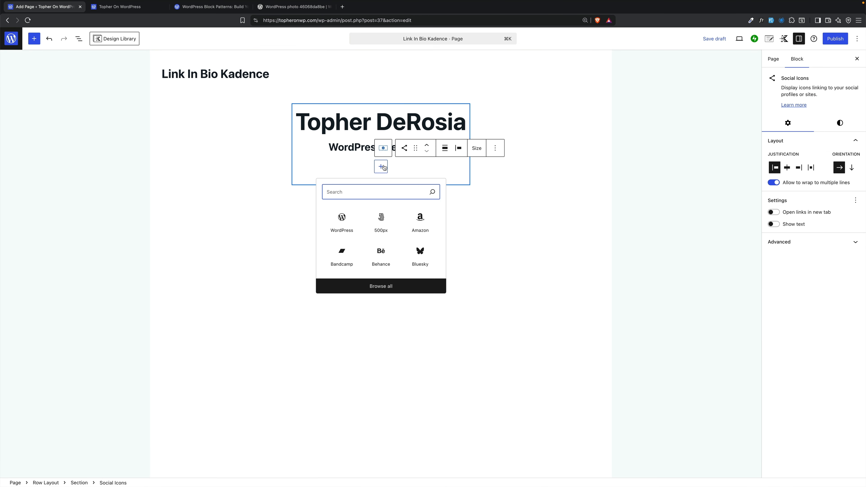
click(343, 221)
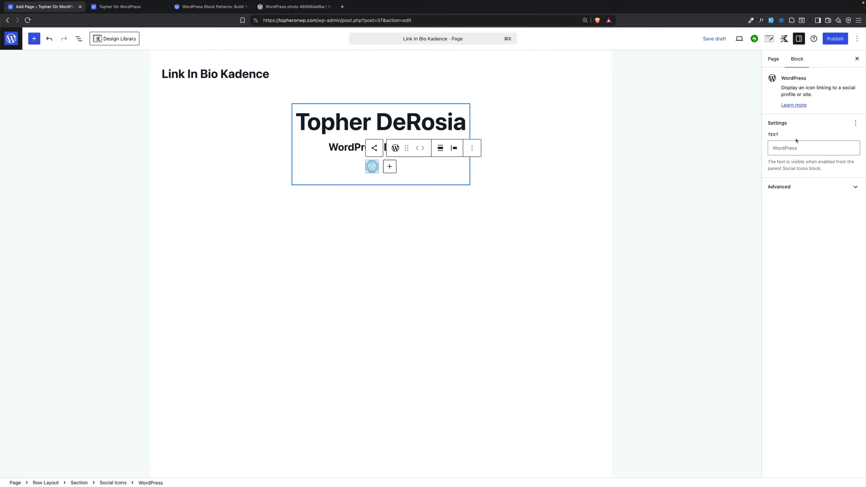
click(372, 167)
click(368, 184)
Add Bluesky and Mastodon icons after the WordPress icon, each with its profile link
click(391, 167)
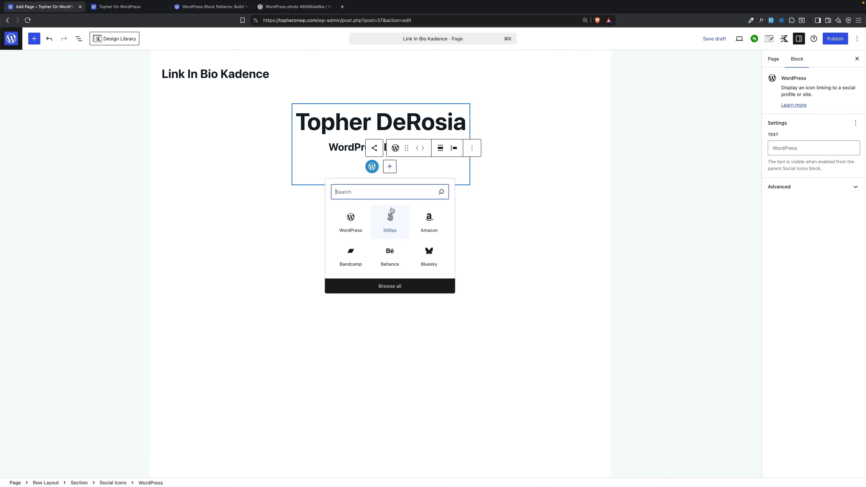
click(417, 251)
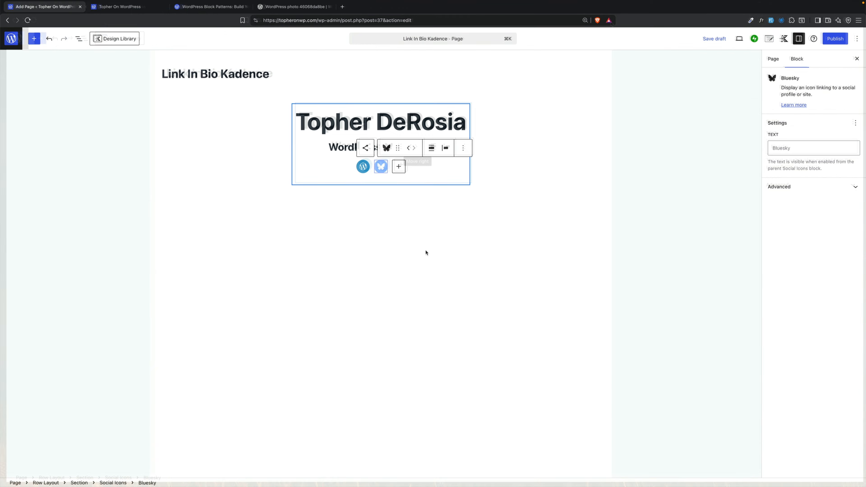
click(382, 168)
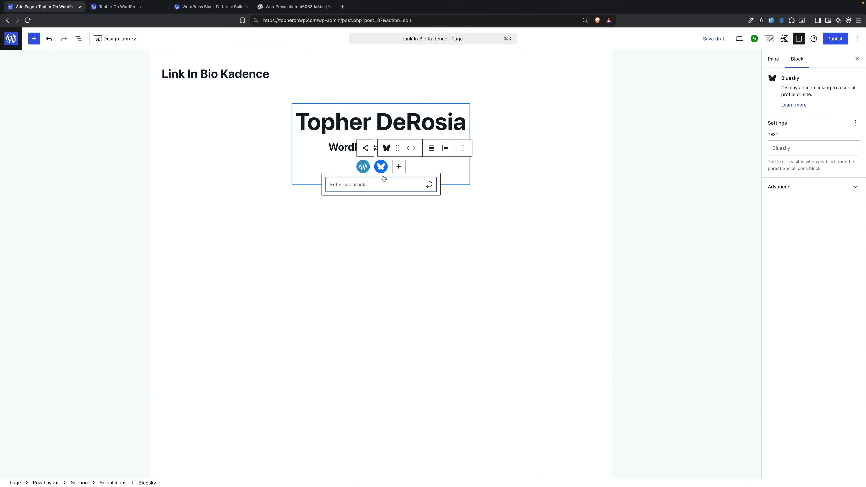
key(super+v)
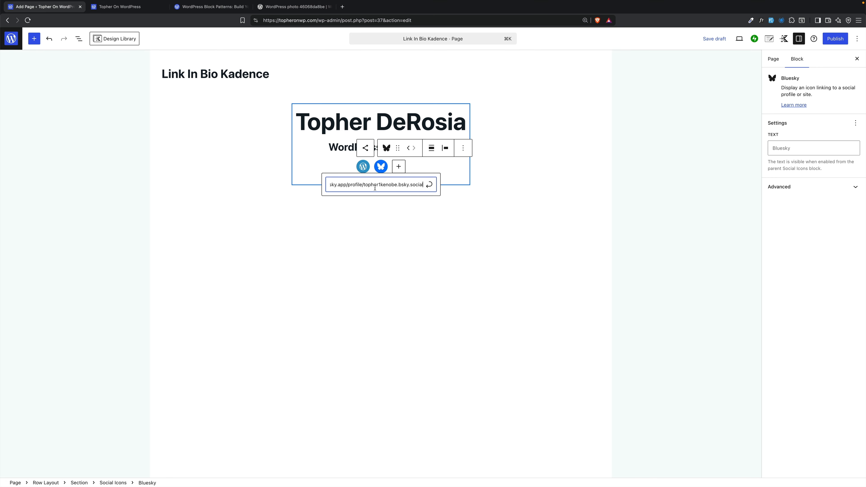
click(429, 184)
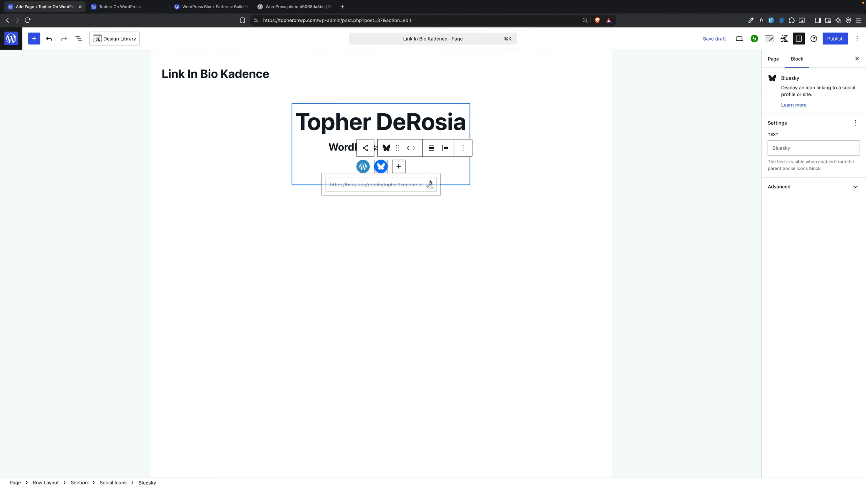
click(398, 167)
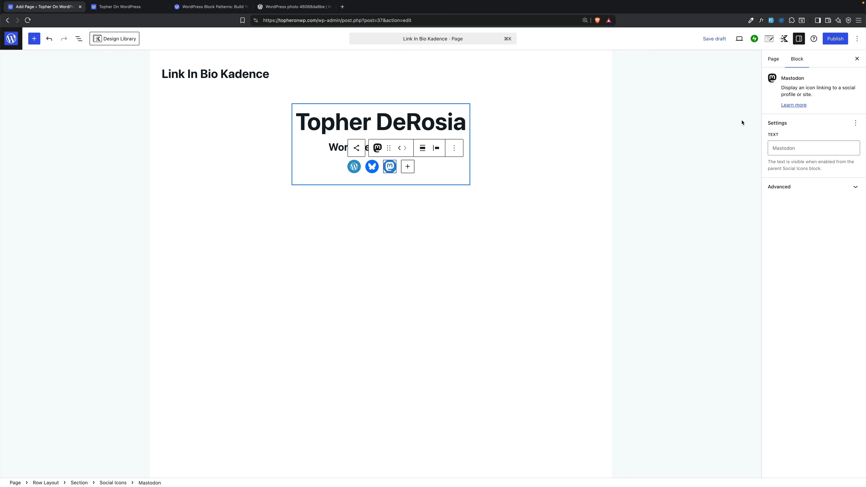
Set the style of the whole Social Icons block to Logos Only, trying Pill Shape for comparison
click(357, 148)
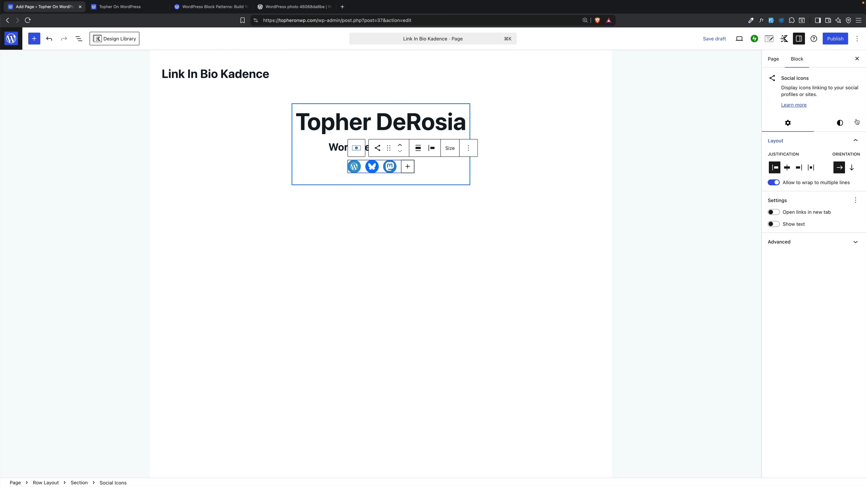
click(848, 124)
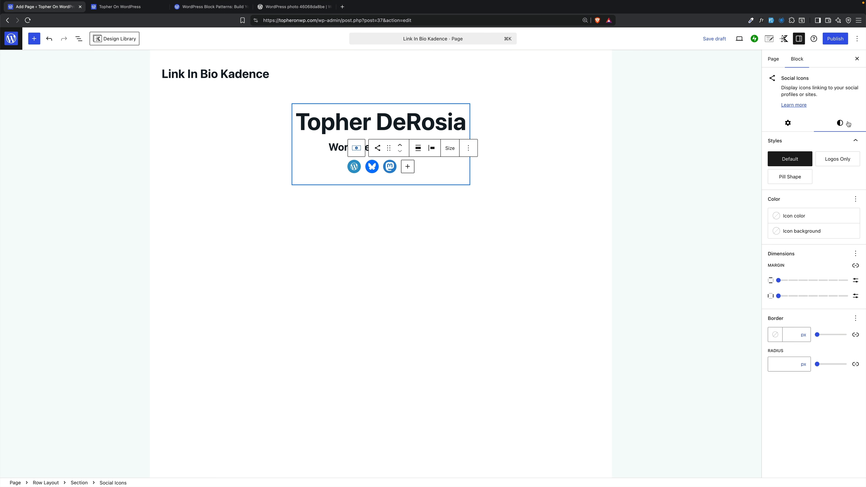
click(837, 156)
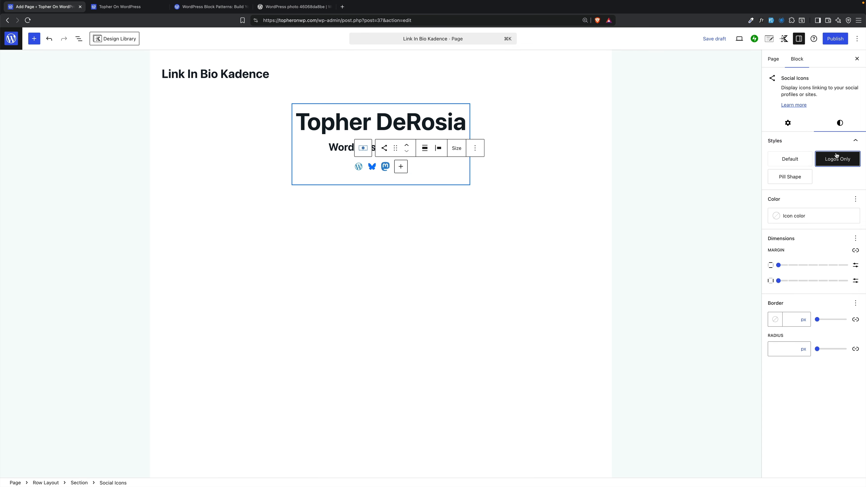
click(799, 177)
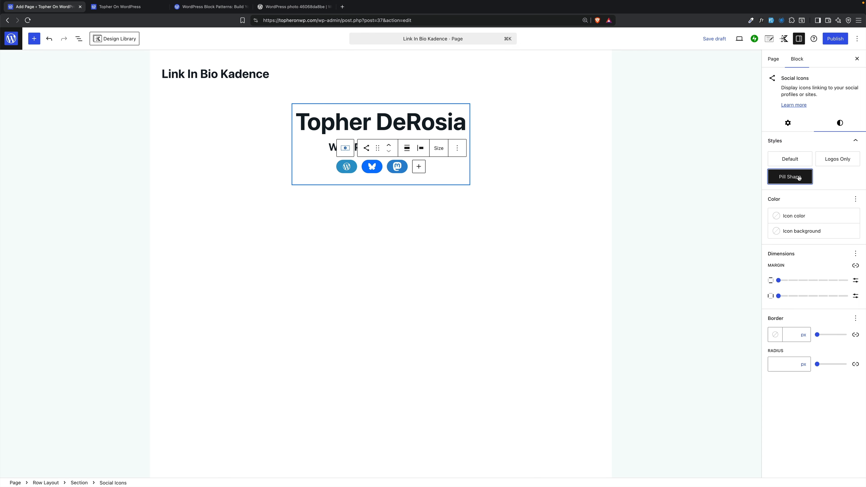
click(822, 159)
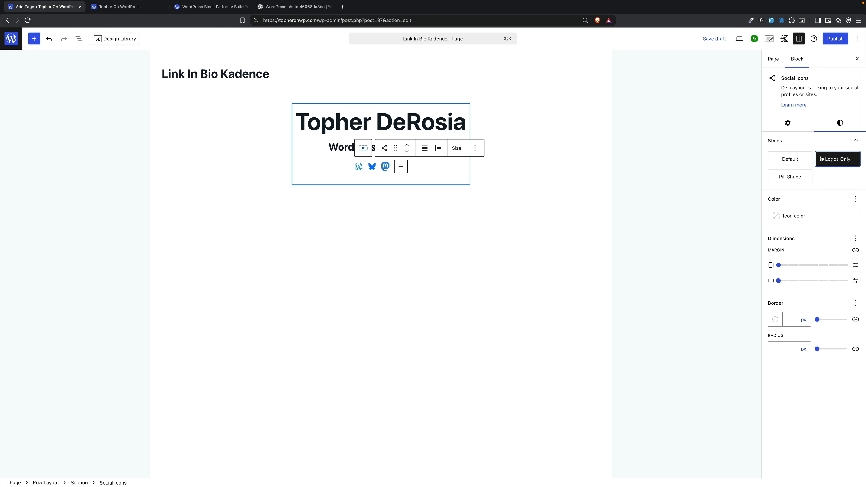
Try the Strongest text theme color as the social icons' color, and clear it again
click(806, 216)
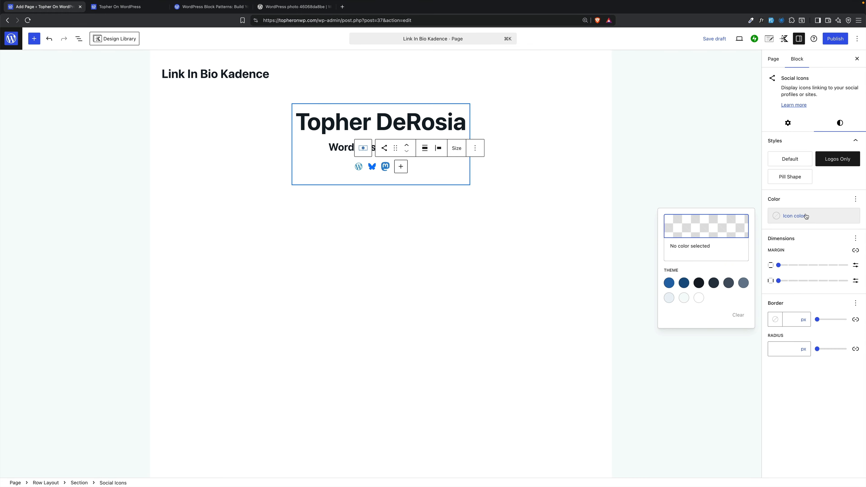
click(700, 284)
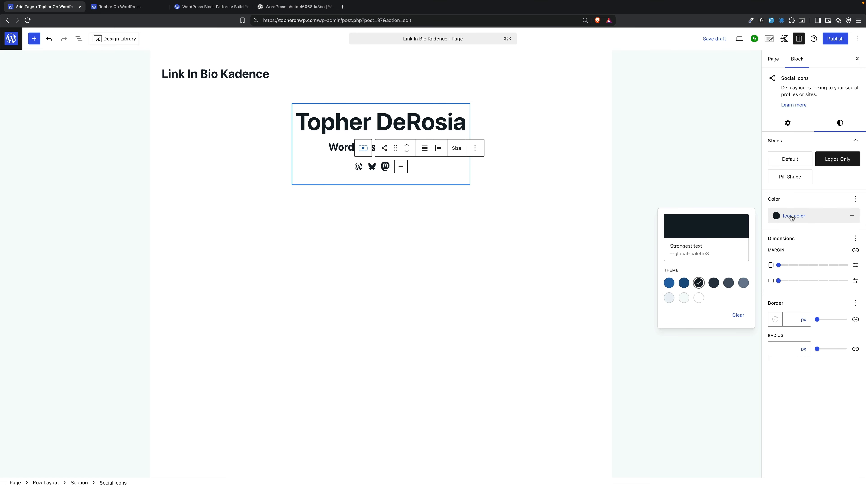
click(735, 316)
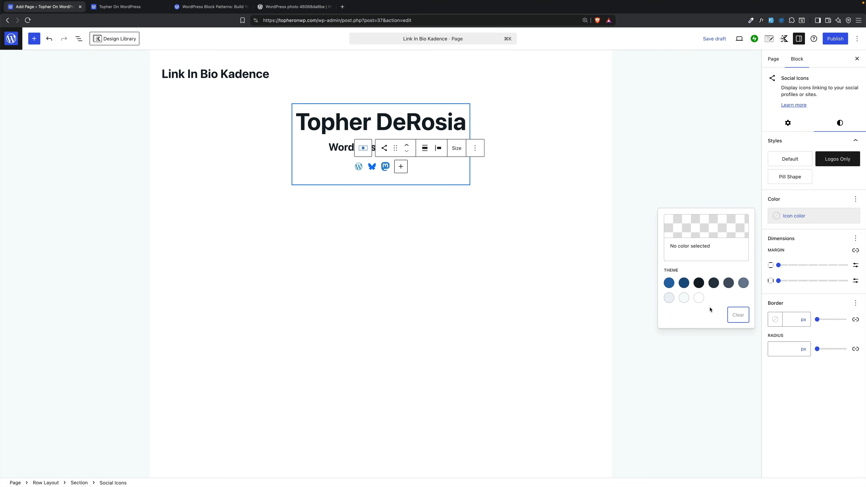
Insert a Buttons (Adv) block below the social icons and label its button "Topher.How"
click(387, 169)
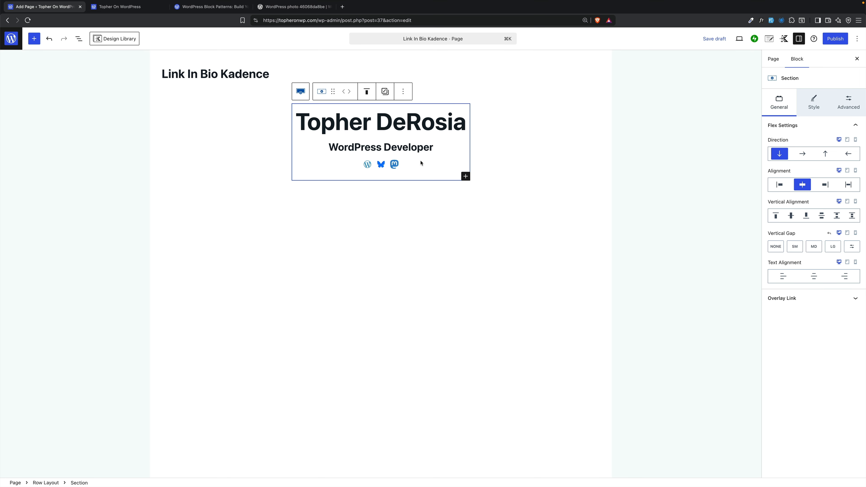
click(395, 165)
click(363, 147)
click(474, 148)
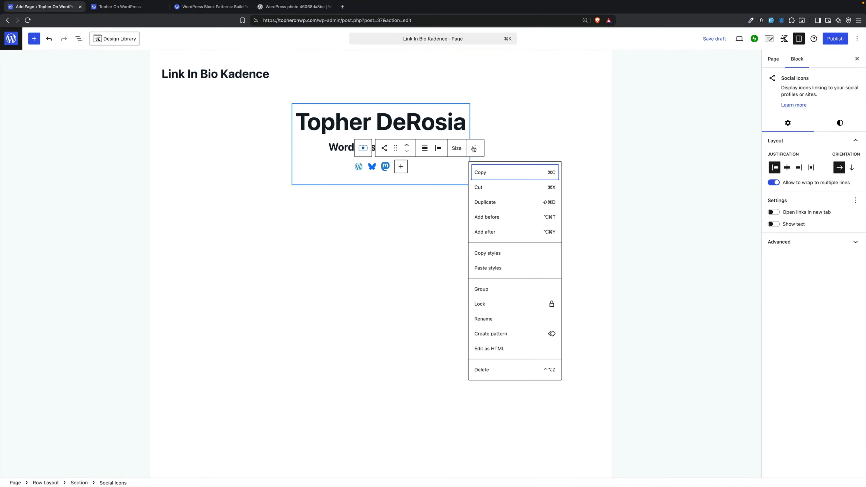
click(391, 181)
text(/butt)
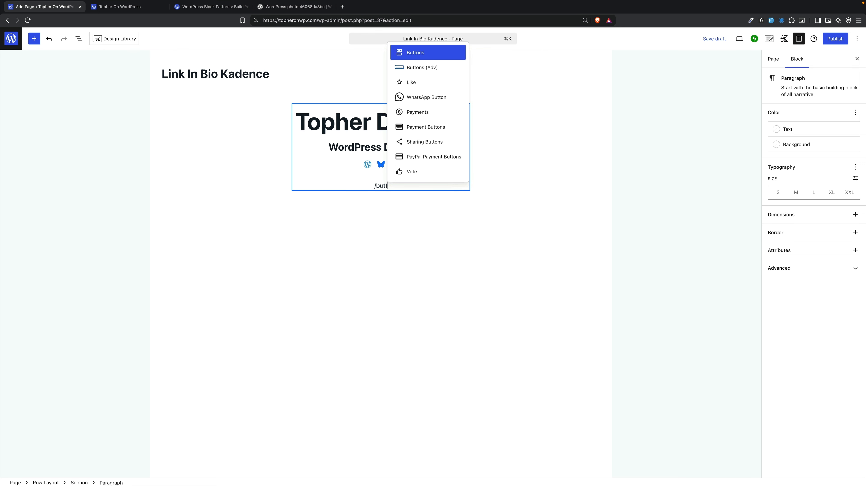
click(433, 67)
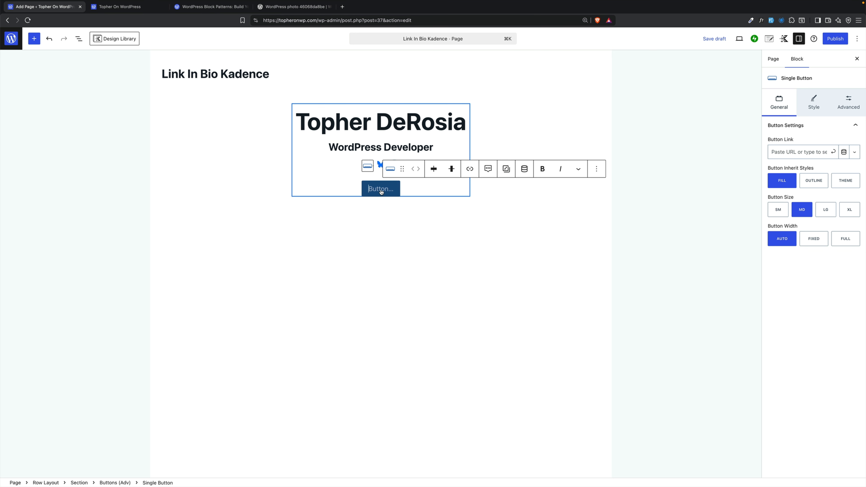
text(Topher)
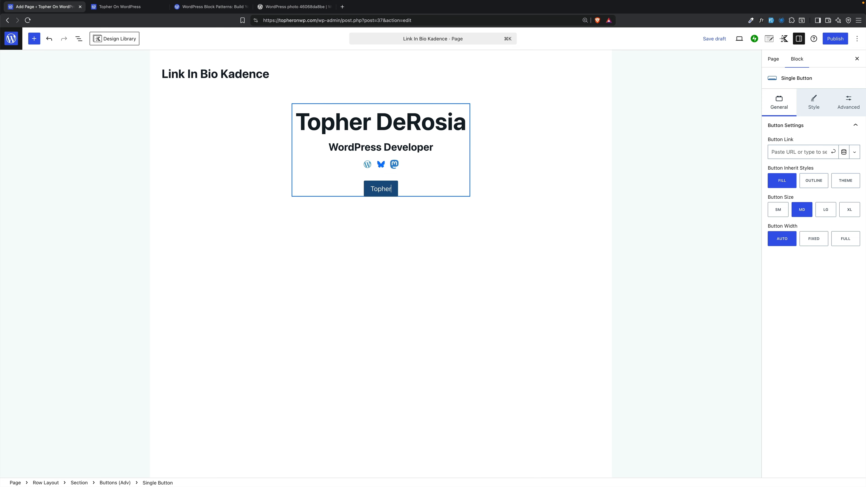
text(. How)
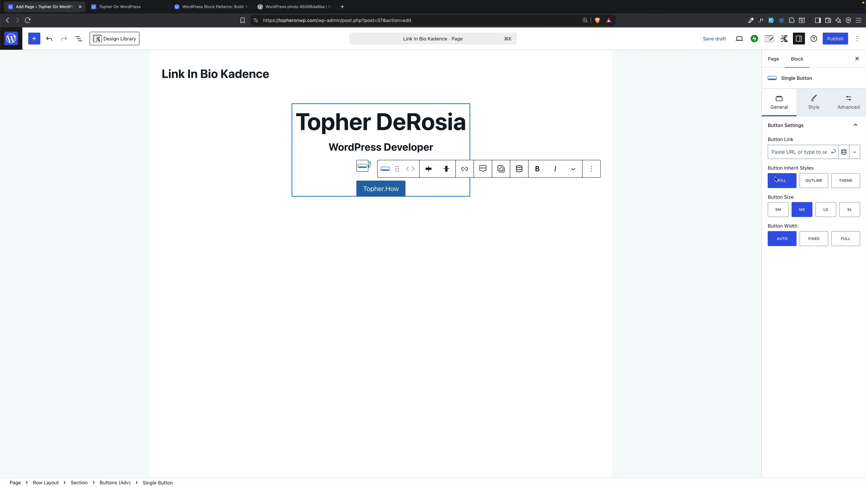
Configure the Topher.How button with the Outline style, a fixed width of 350 px and size LG
click(813, 182)
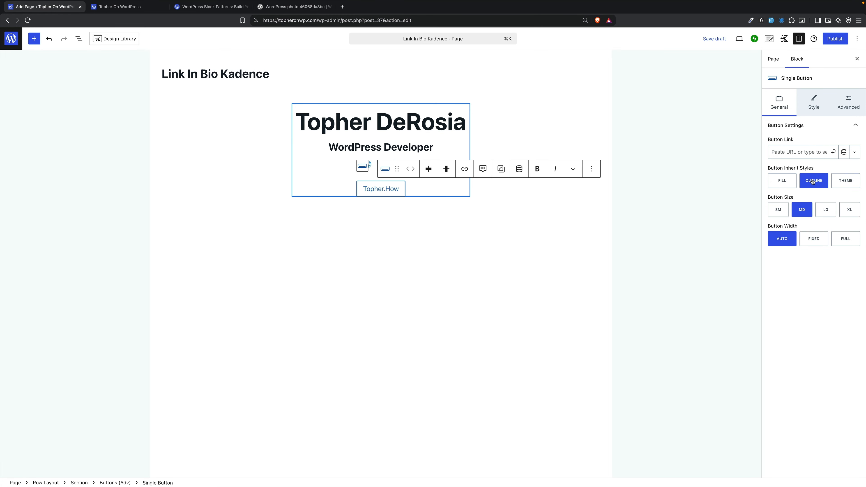
click(851, 182)
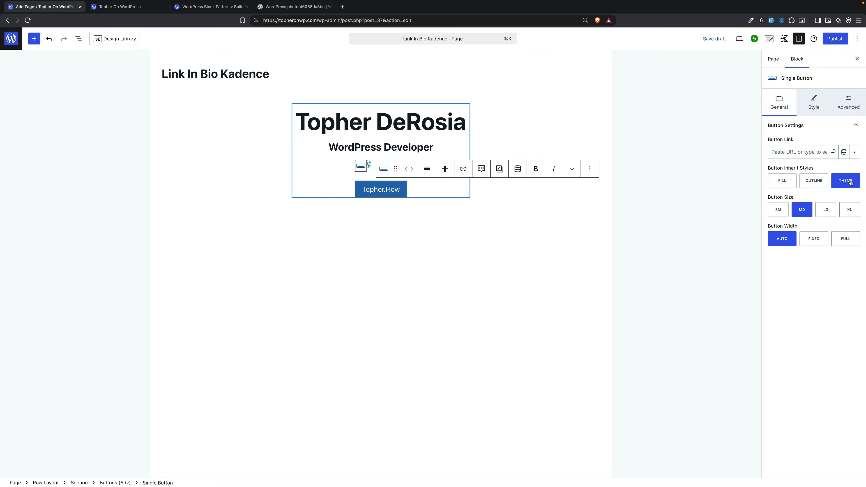
click(819, 182)
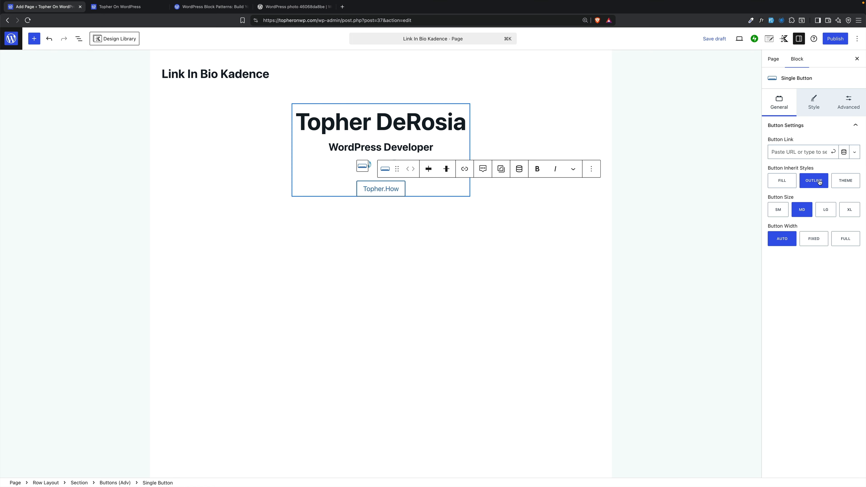
click(810, 241)
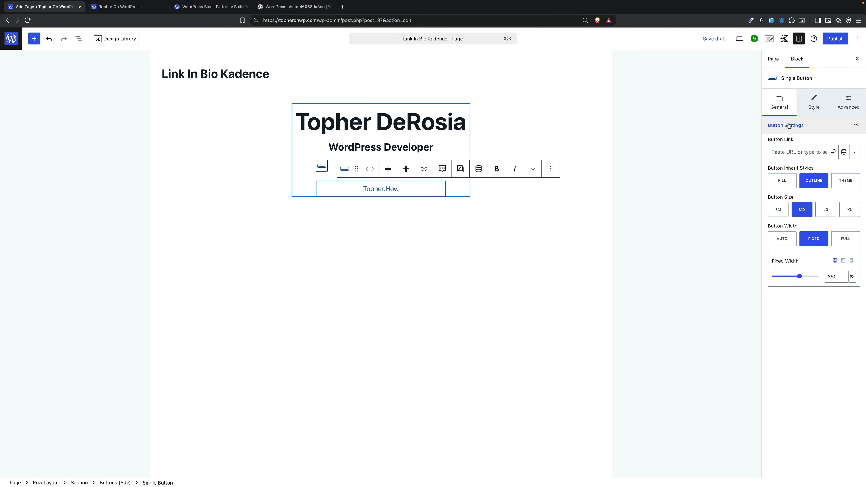
click(826, 210)
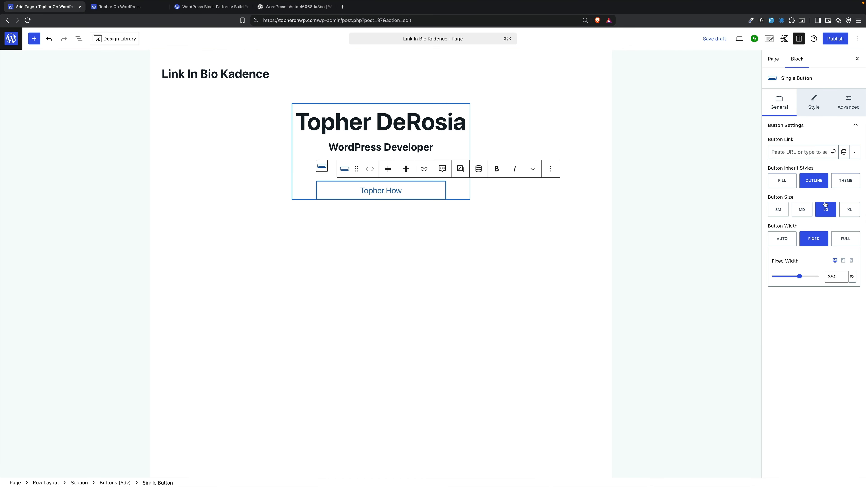
click(850, 209)
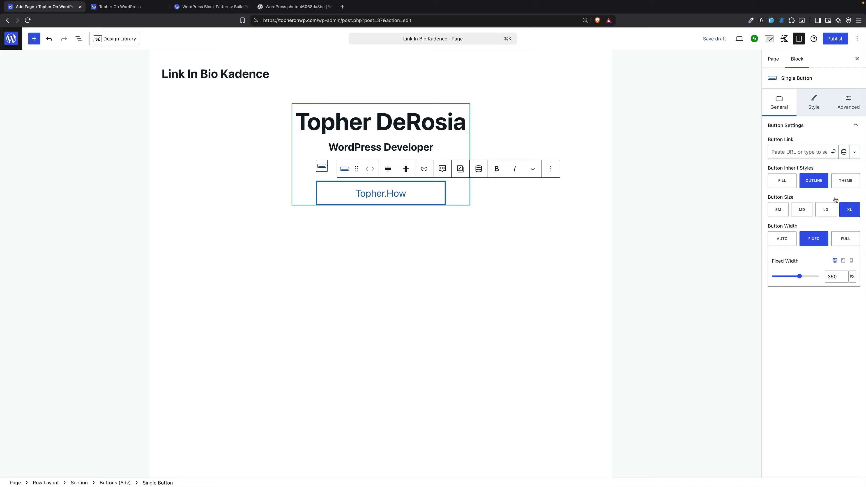
click(826, 210)
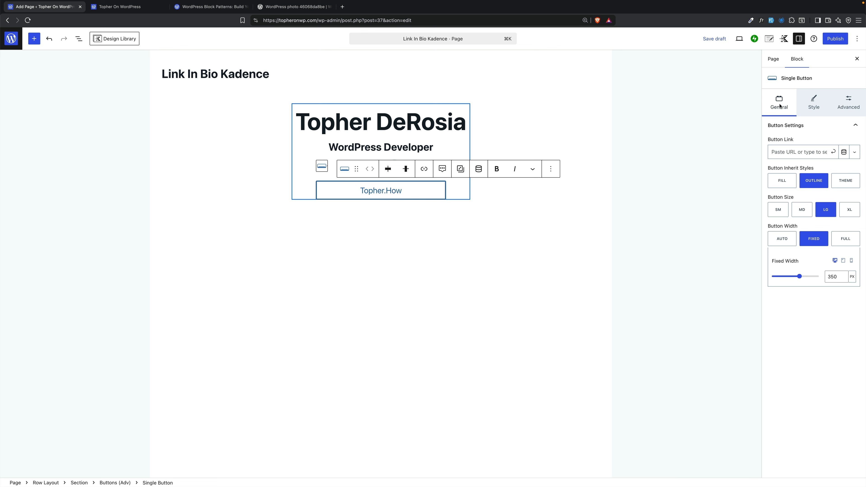
Link the Topher.How button to topher.how and duplicate it until the stack holds four buttons
click(796, 152)
click(430, 194)
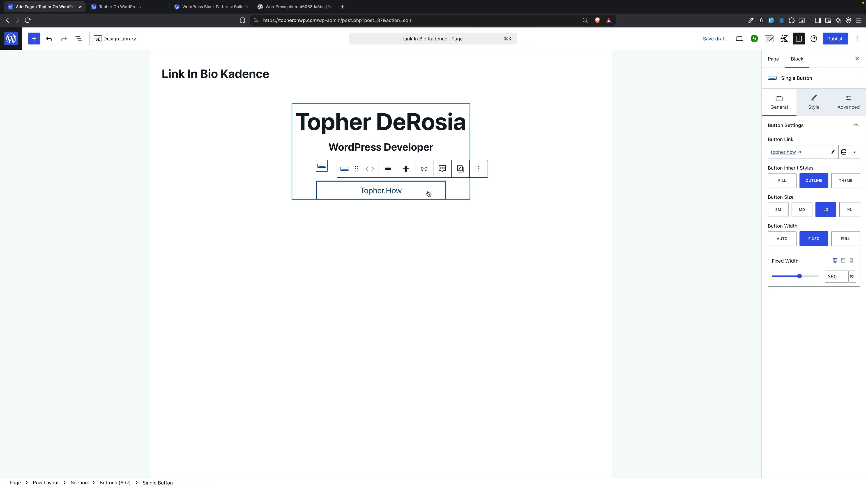
click(480, 169)
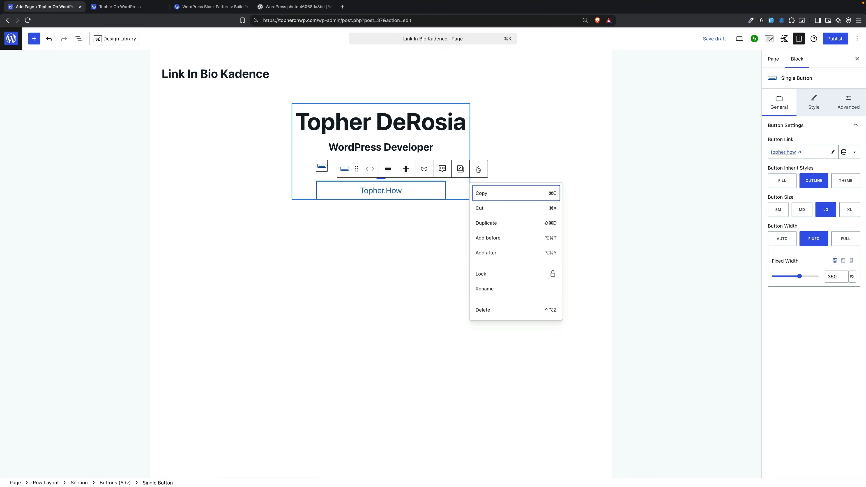
click(486, 223)
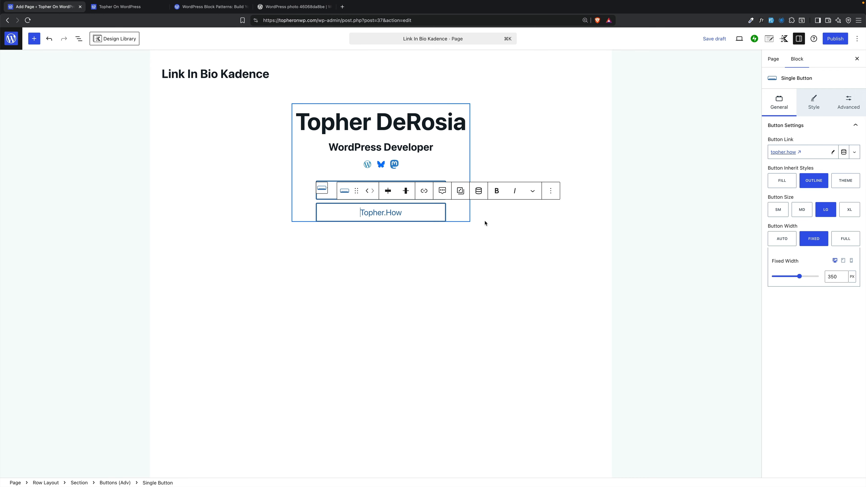
click(551, 191)
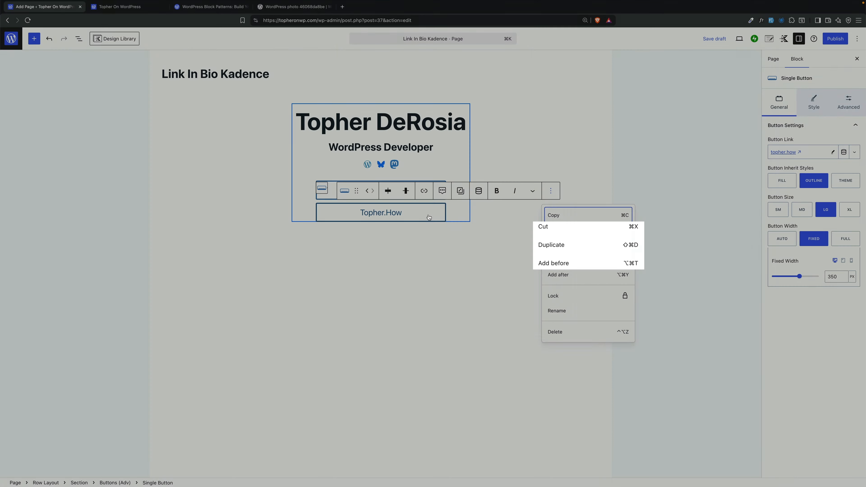
click(429, 217)
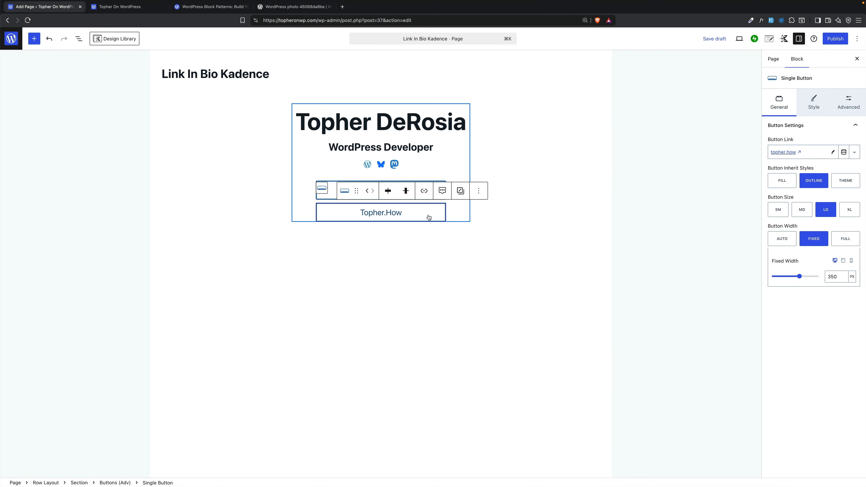
key(super+shift+d)
key(super+shift+d)
key(super+shift+d)
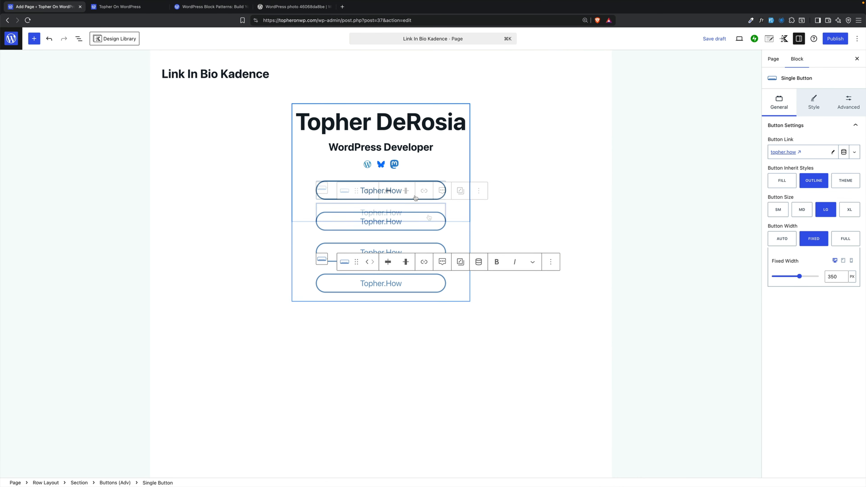
Relabel the three duplicated buttons HeroPress.com, Topher1Kenobe.com and WordPress.com, in that order
click(397, 222)
double_click(398, 222)
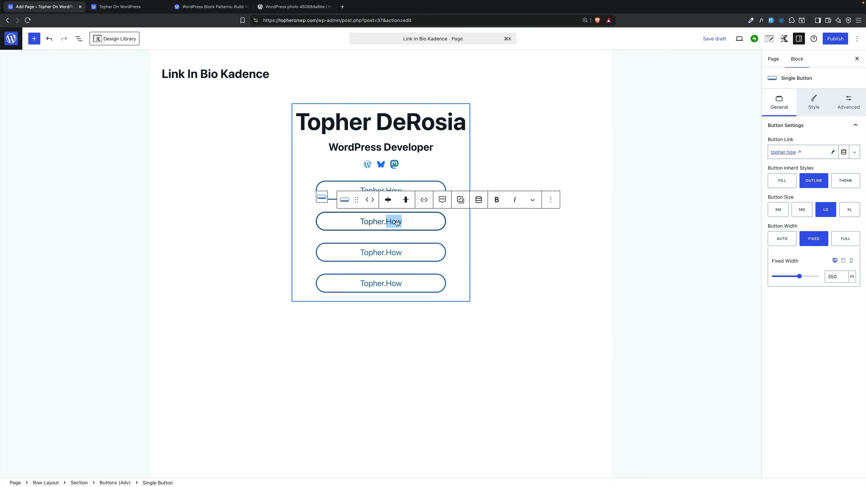
key(super+a)
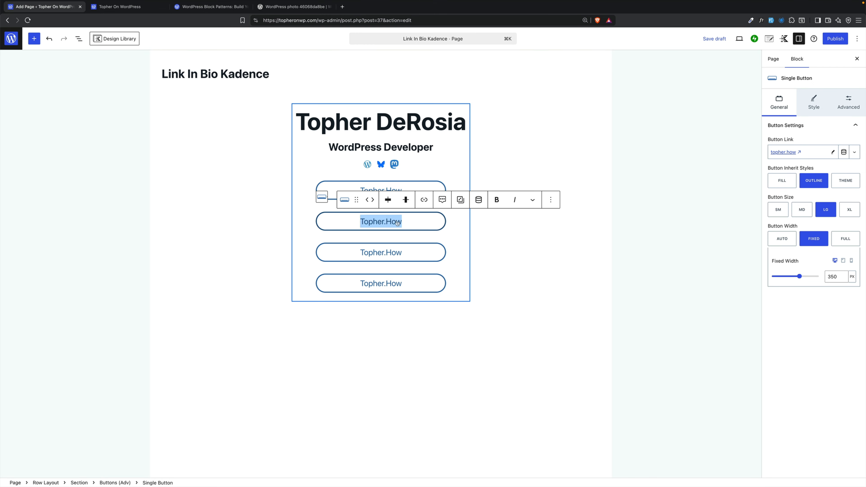
text(HeroPress.com)
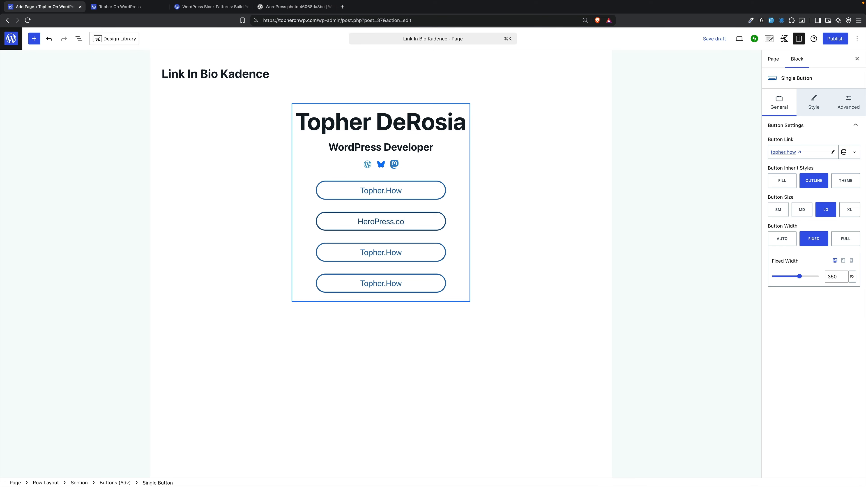
click(393, 251)
key(super+a)
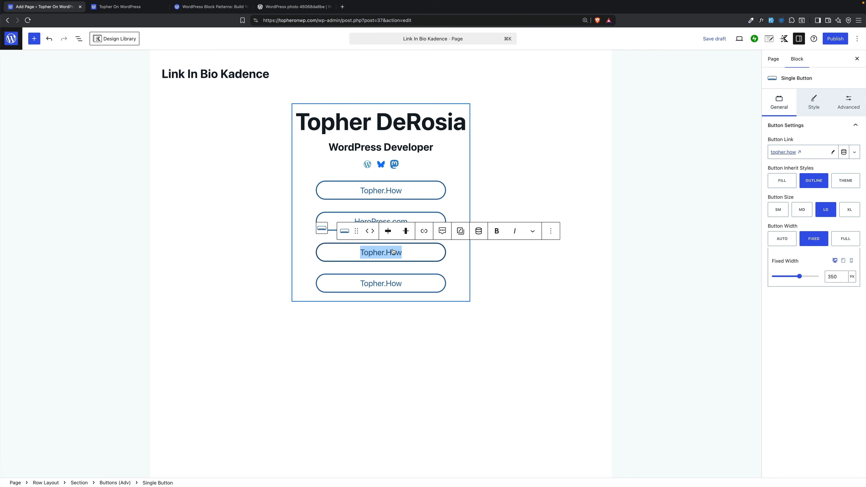
text(Topher)
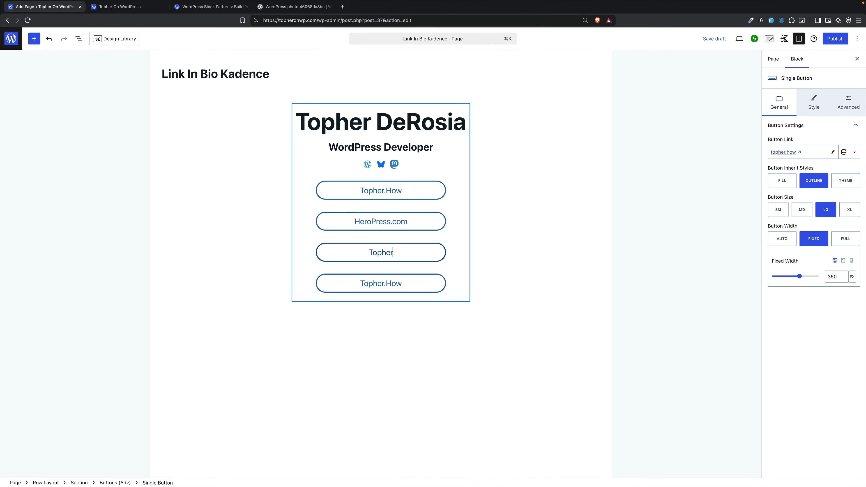
text(1Kenobe.com)
double_click(391, 286)
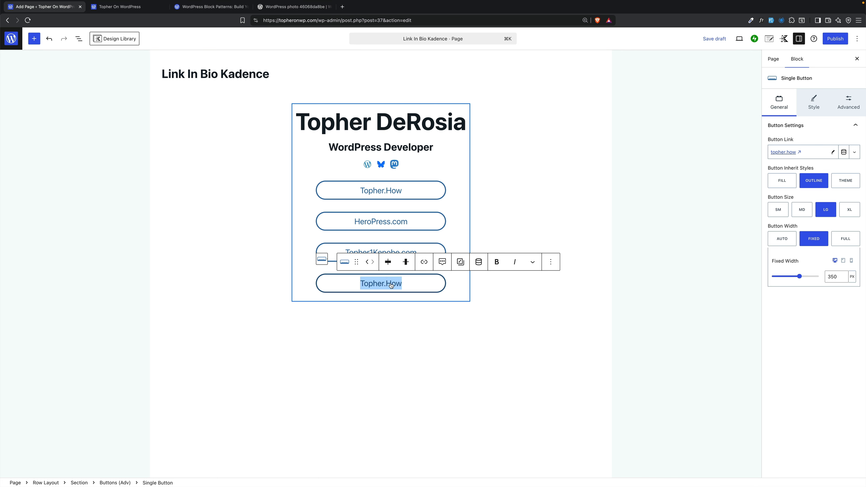
text(WordPress.com)
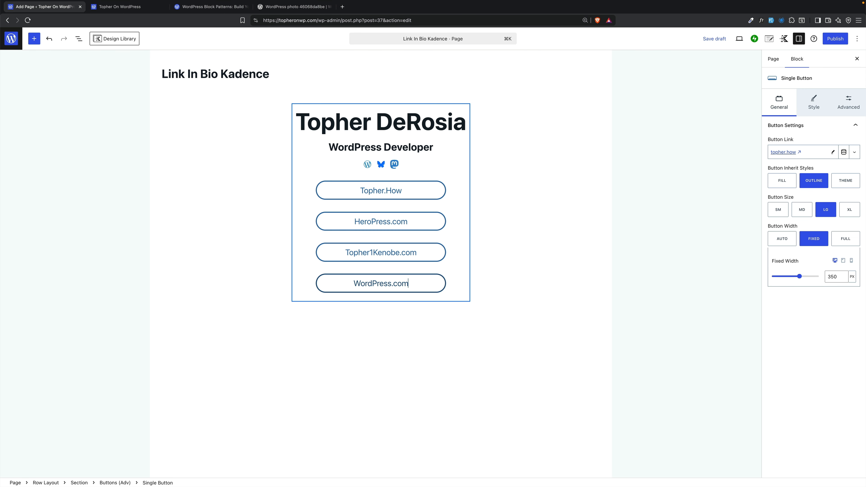
click(408, 222)
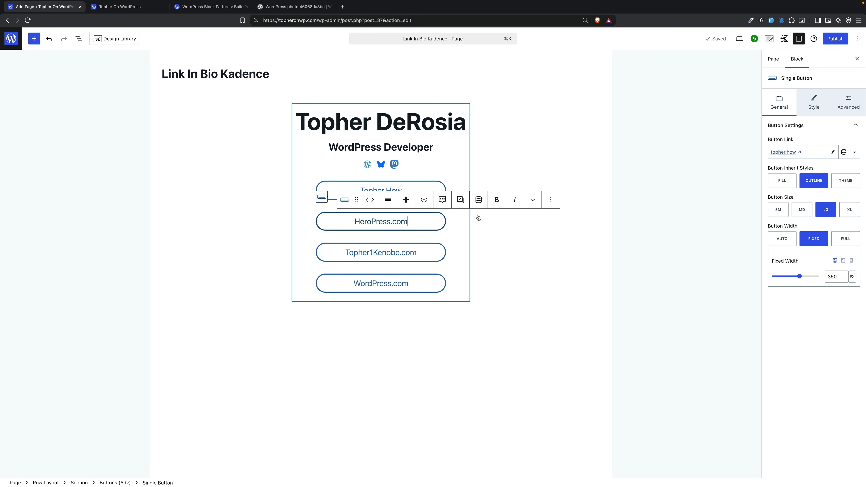
click(833, 152)
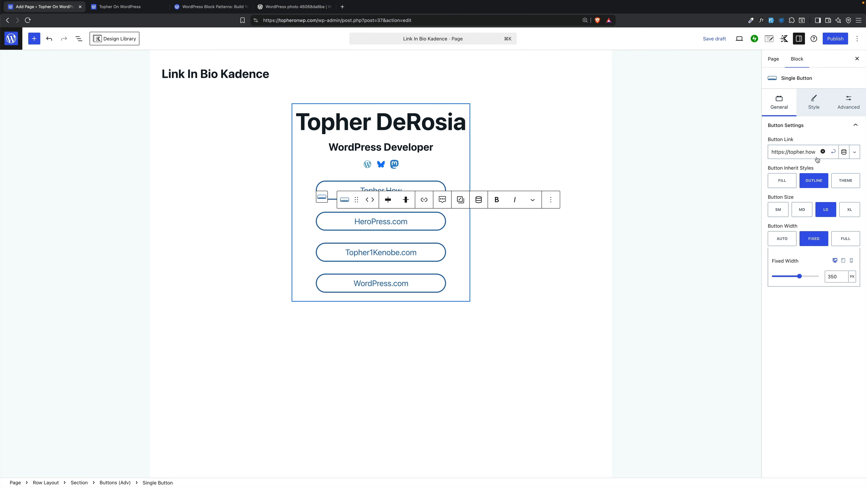
double_click(791, 152)
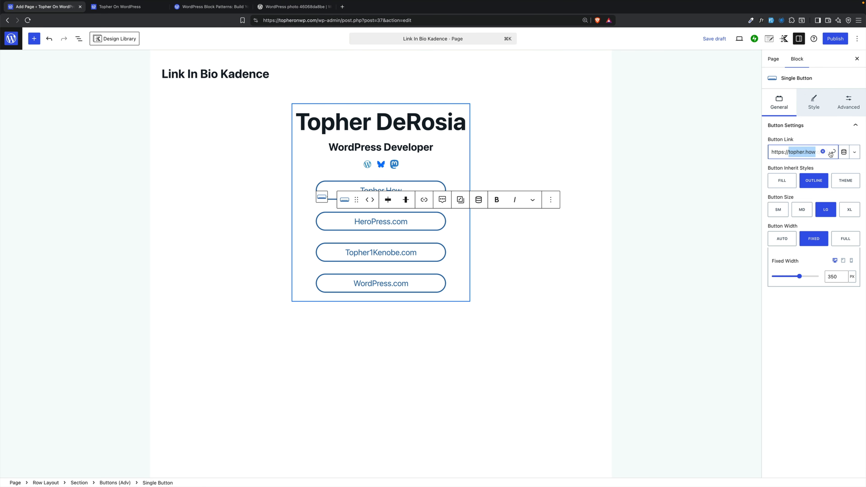
text(heropress.com)
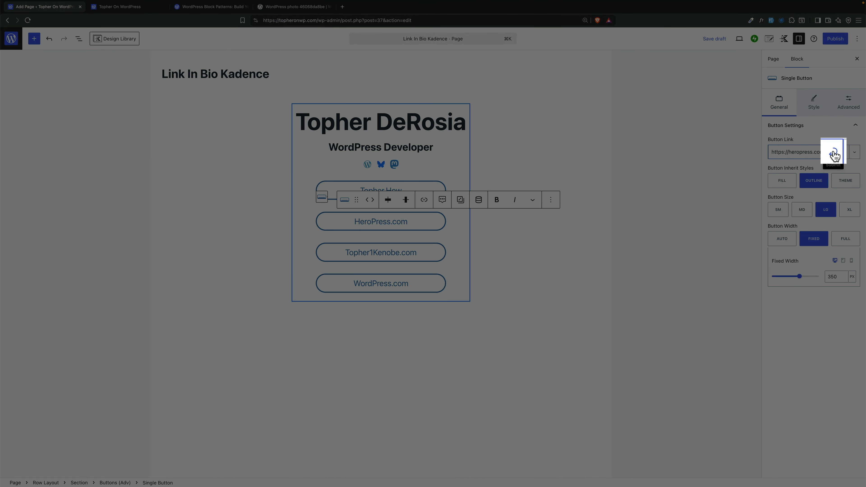
click(834, 155)
click(601, 204)
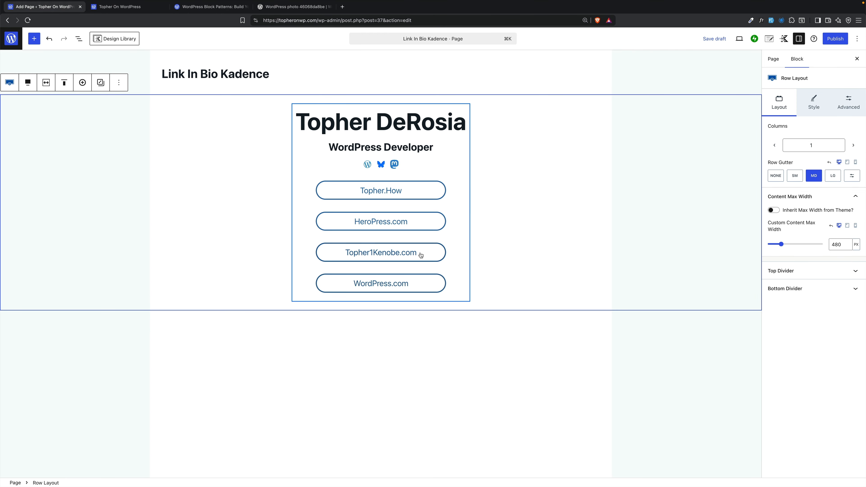
Publish the page and look over the live Link In Bio Kadence page, including its title banner
scroll(454, 249, down, 1)
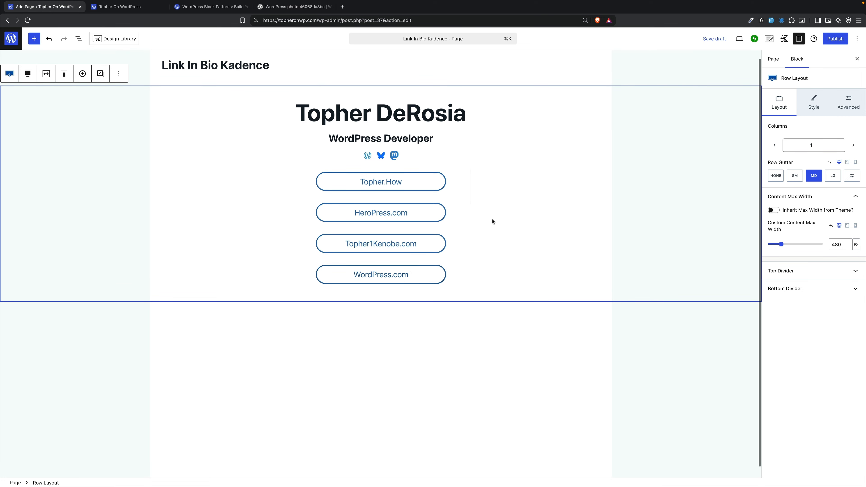
click(834, 43)
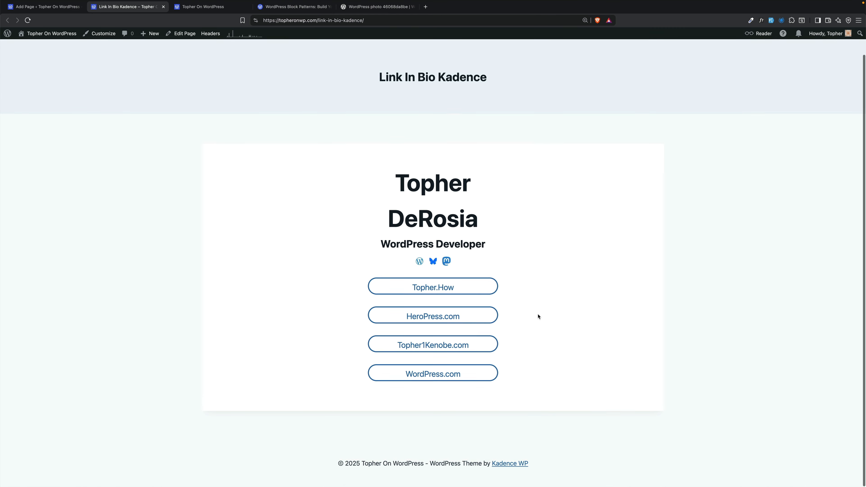
scroll(547, 298, up, 2)
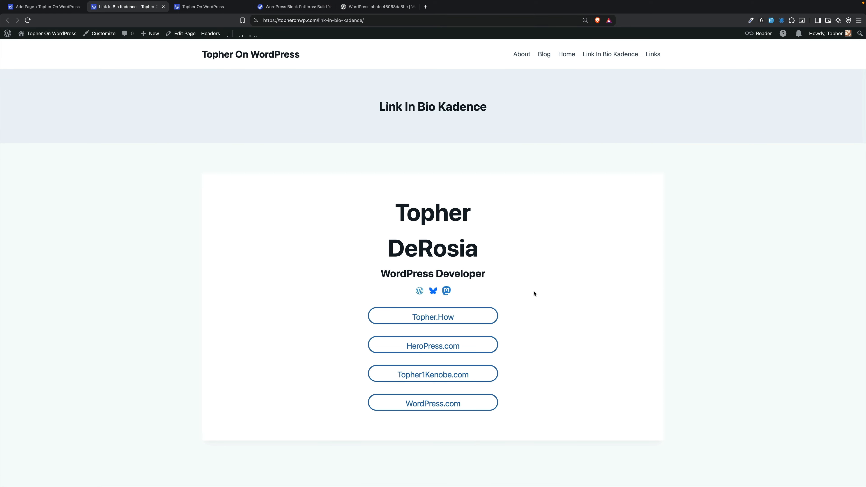
drag(485, 111, 408, 107)
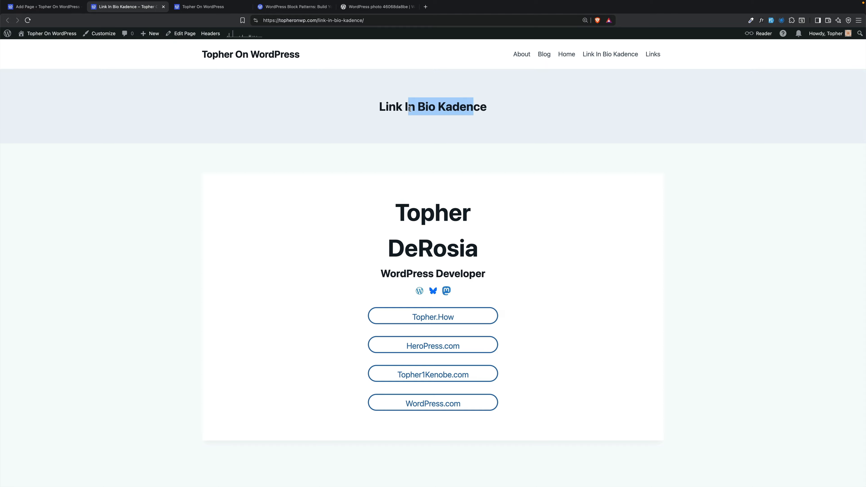
click(408, 108)
scroll(589, 361, down, 2)
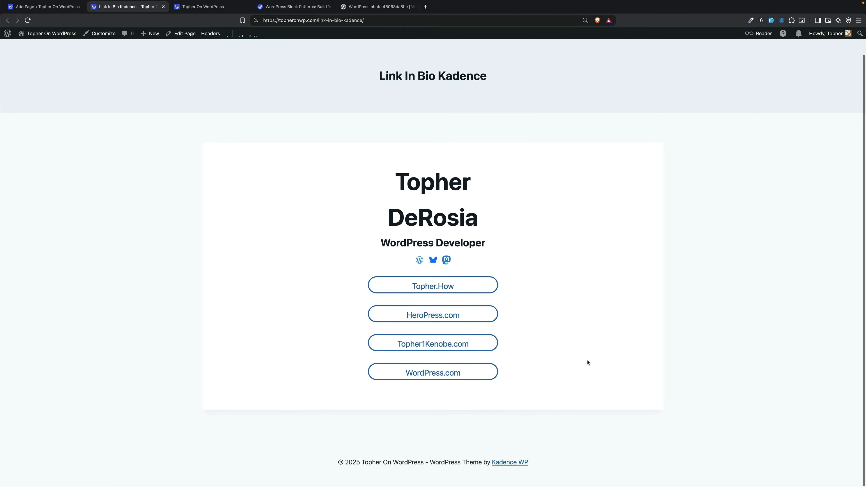
scroll(524, 439, up, 2)
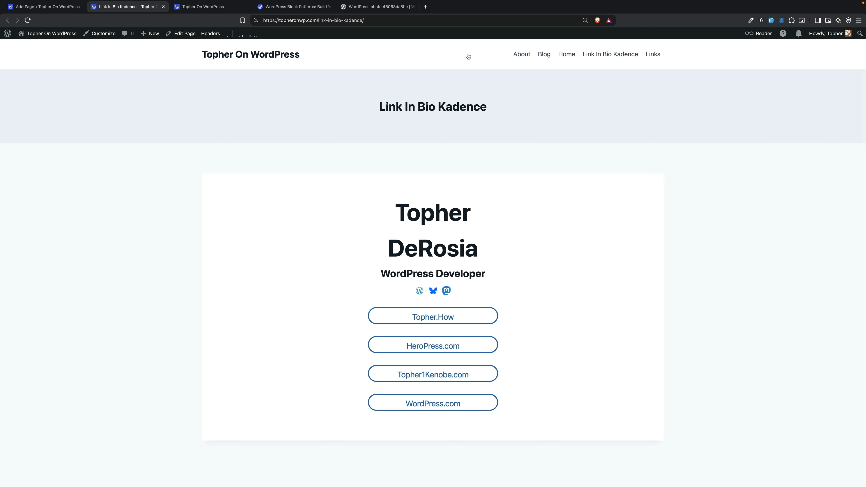
Set a custom font size of 52 px on the name heading in the page editor and save the page
click(45, 7)
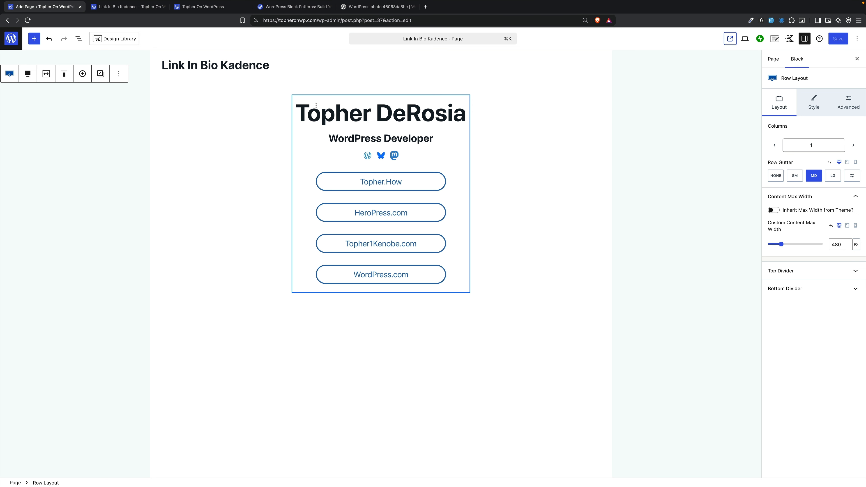
click(308, 113)
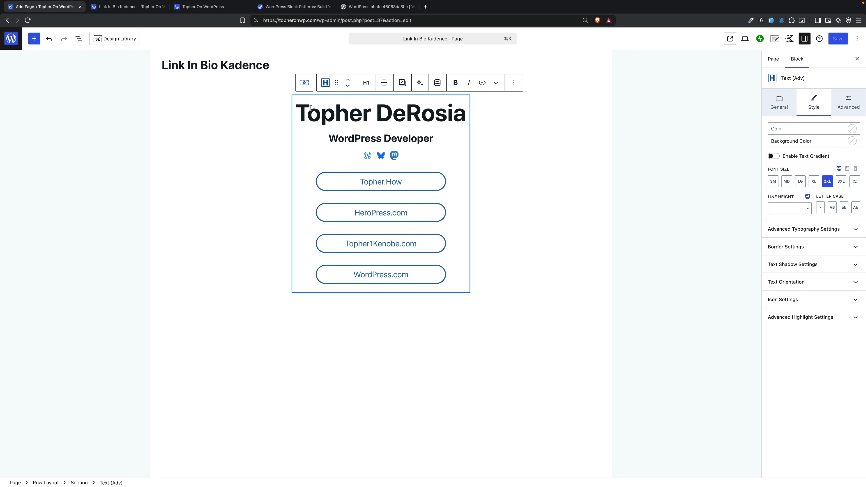
click(855, 184)
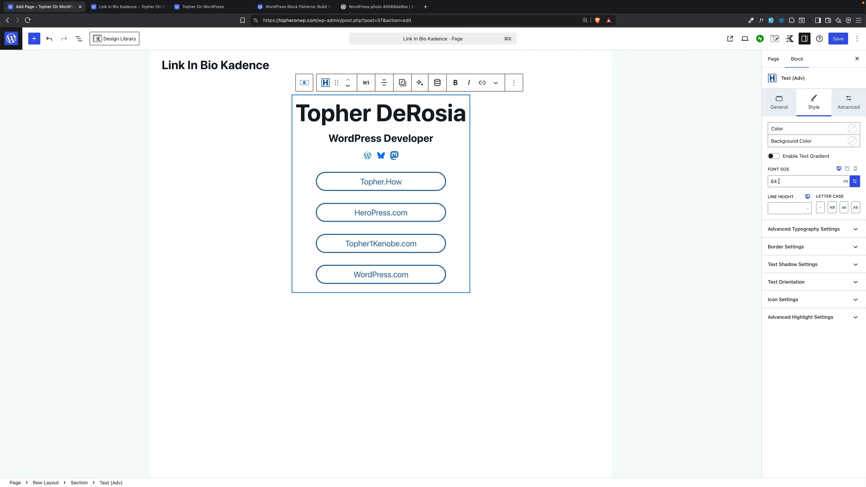
click(855, 182)
click(855, 181)
drag(778, 181, 743, 176)
text(52)
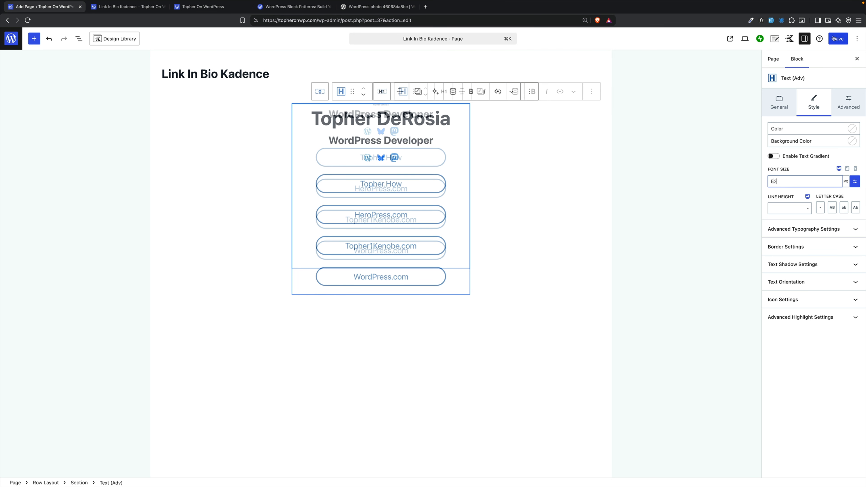
click(839, 38)
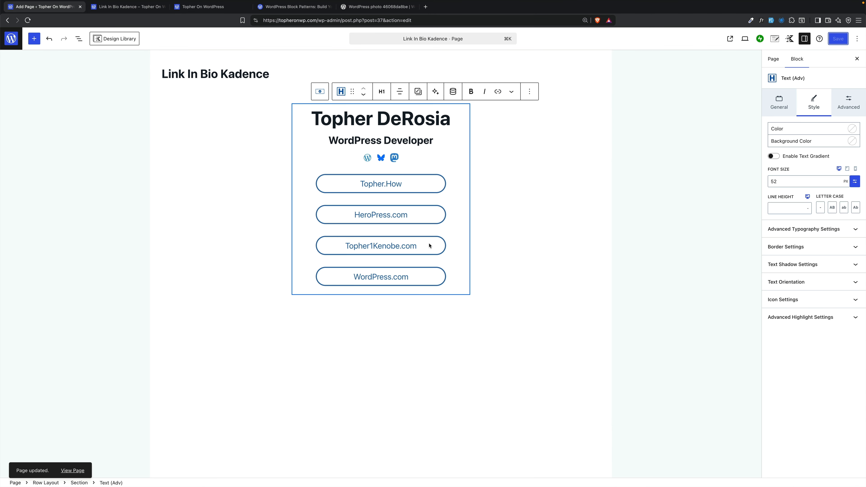
Disable the page title, header and footer in the theme's settings for this page
click(775, 40)
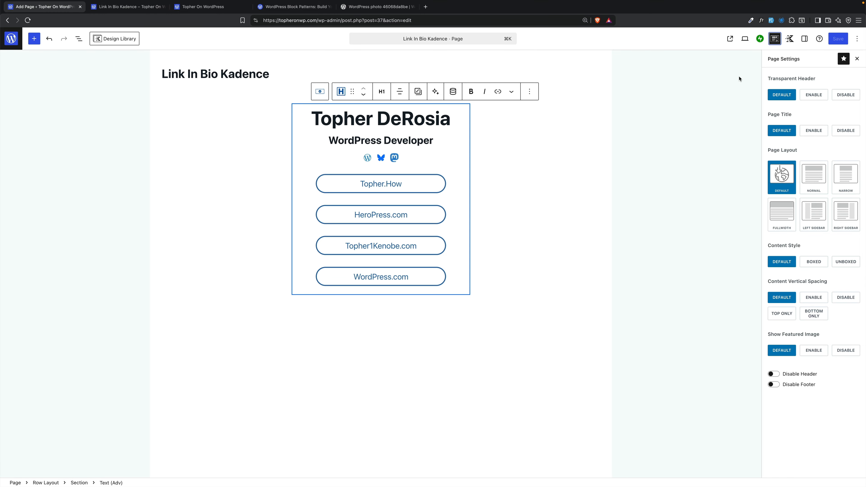
click(848, 131)
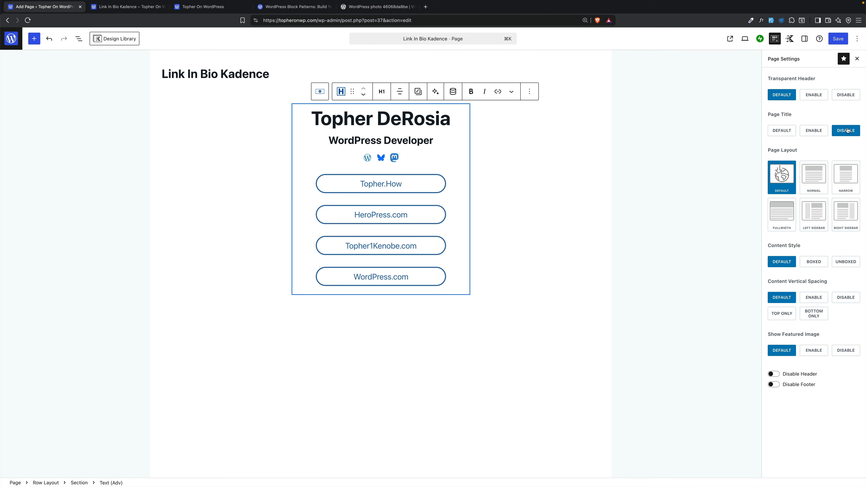
click(790, 375)
click(790, 386)
Check the content box on the live page and set the page's content style to Unboxed
click(128, 6)
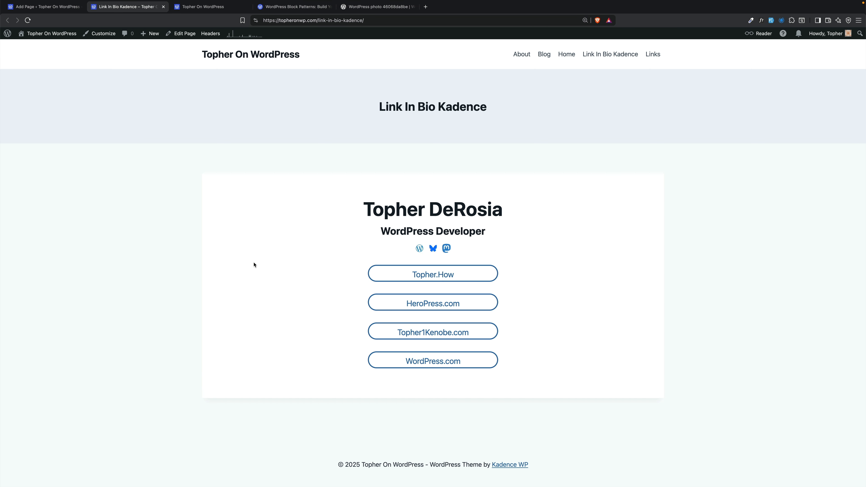
click(37, 7)
click(842, 260)
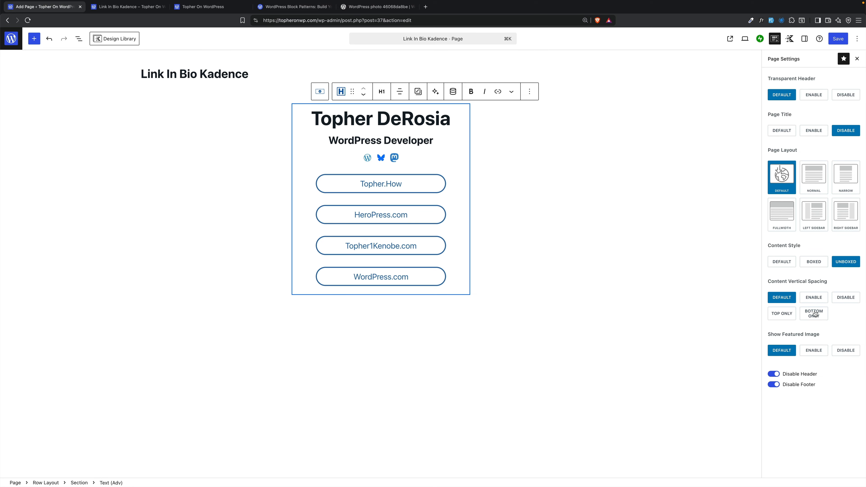
Save the page and compare its reloaded live version with the site's Home page
click(838, 38)
click(132, 10)
click(28, 21)
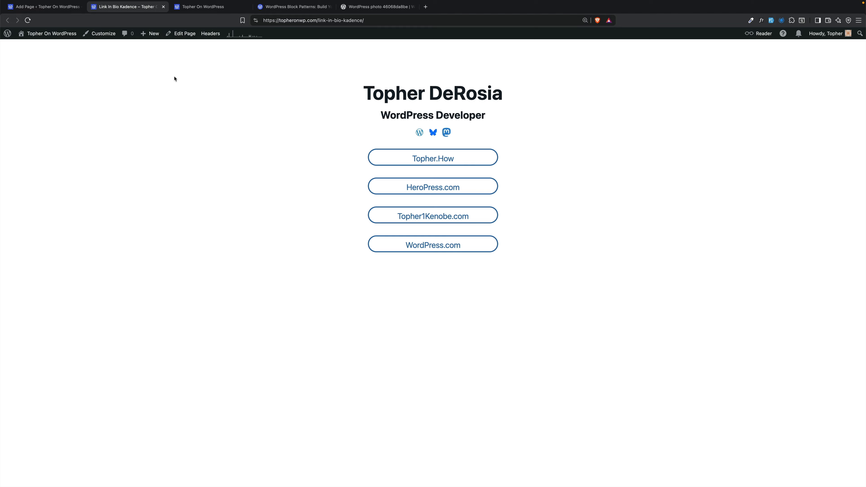
click(187, 10)
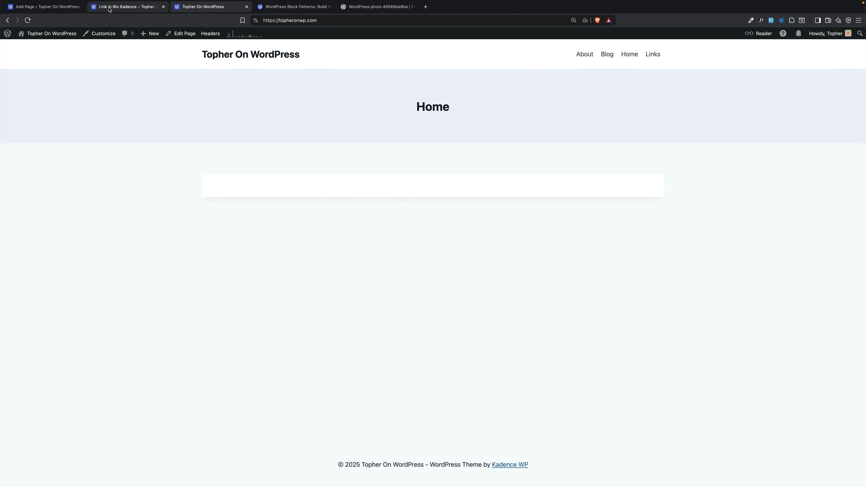
Disable the page's content vertical spacing, save the page and reload its live version
click(51, 10)
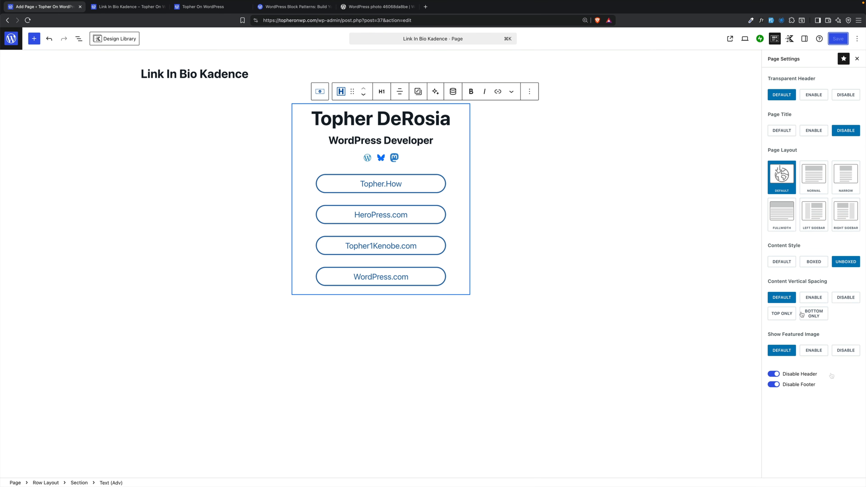
click(839, 299)
key(super+s)
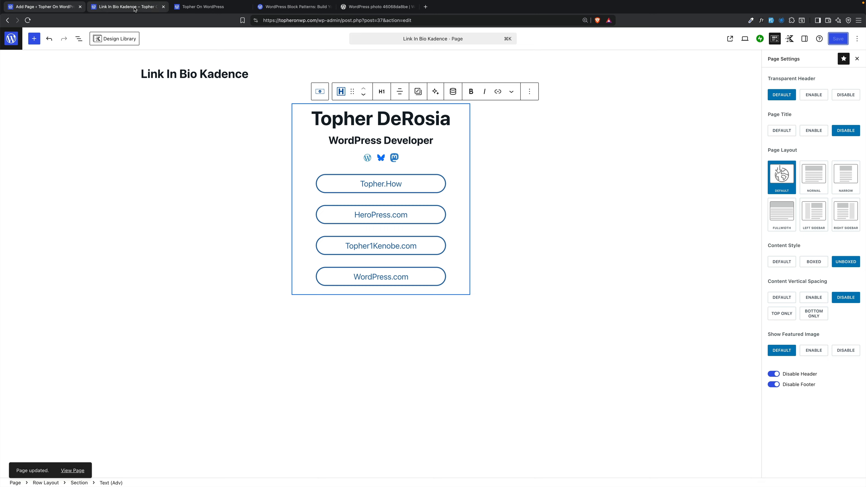
click(106, 9)
click(27, 21)
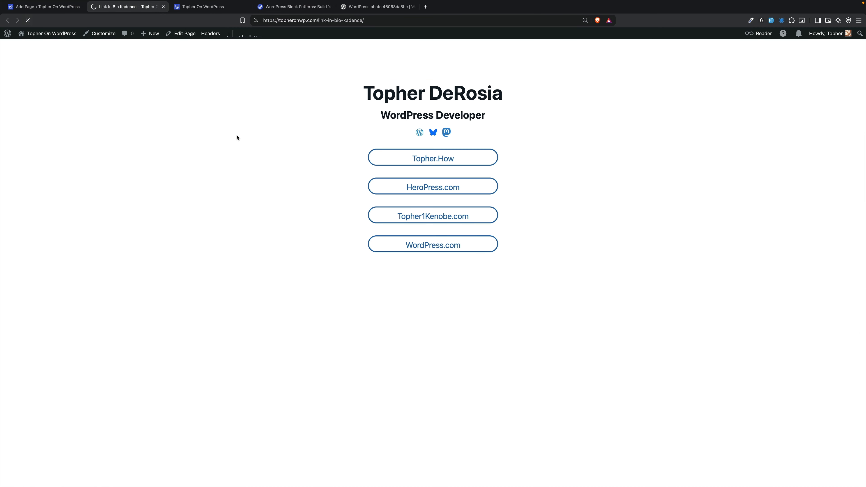
Inspect the live page in device emulation at iPhone 14 Pro Max, Samsung Galaxy S8+, Galaxy S20 Ultra and iPhone SE sizes
right_click(605, 157)
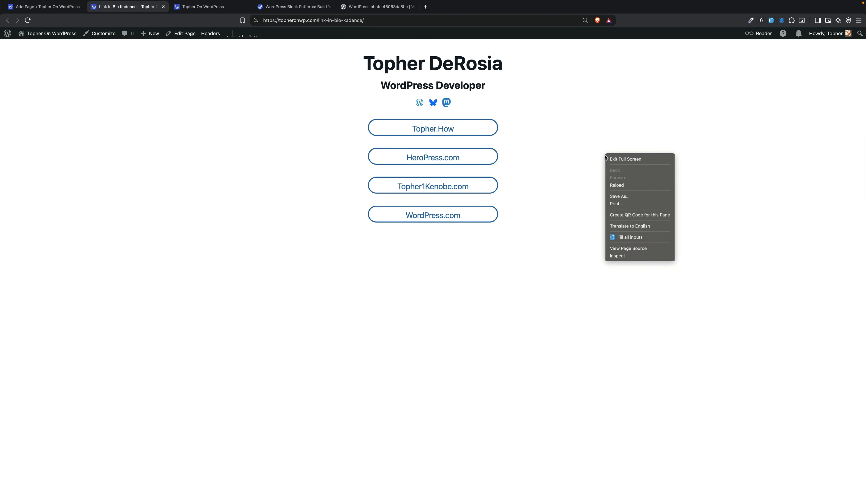
click(620, 257)
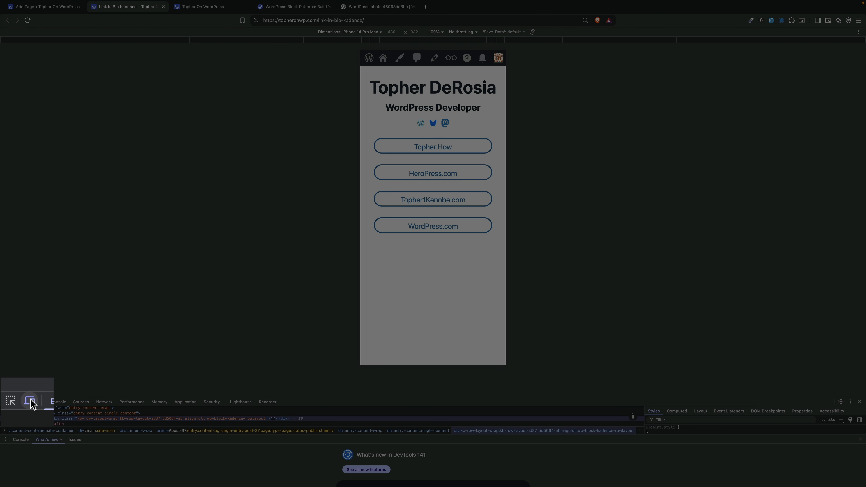
click(16, 401)
click(16, 401)
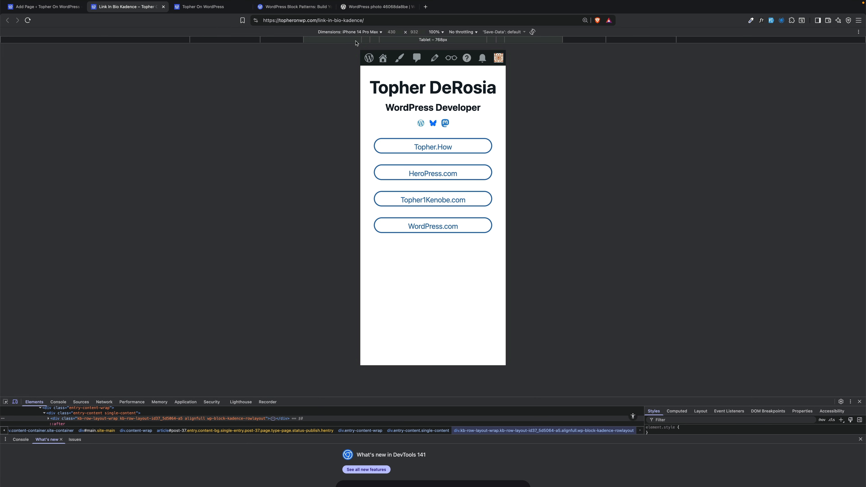
click(369, 33)
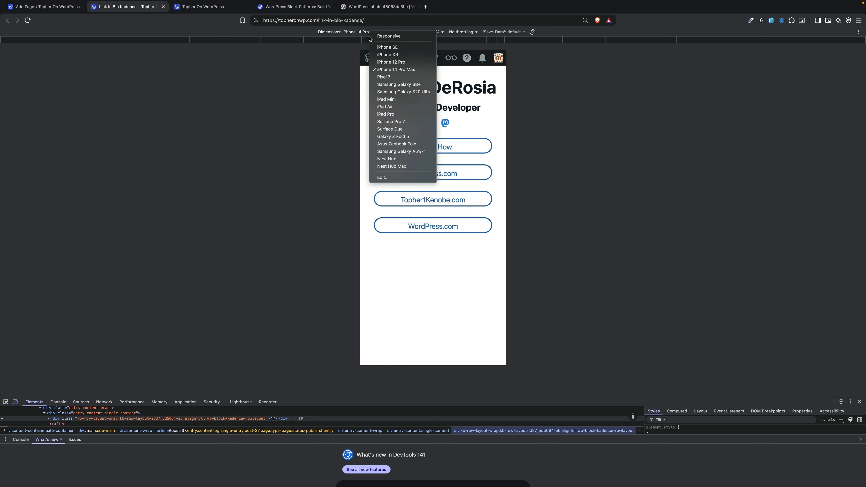
click(396, 84)
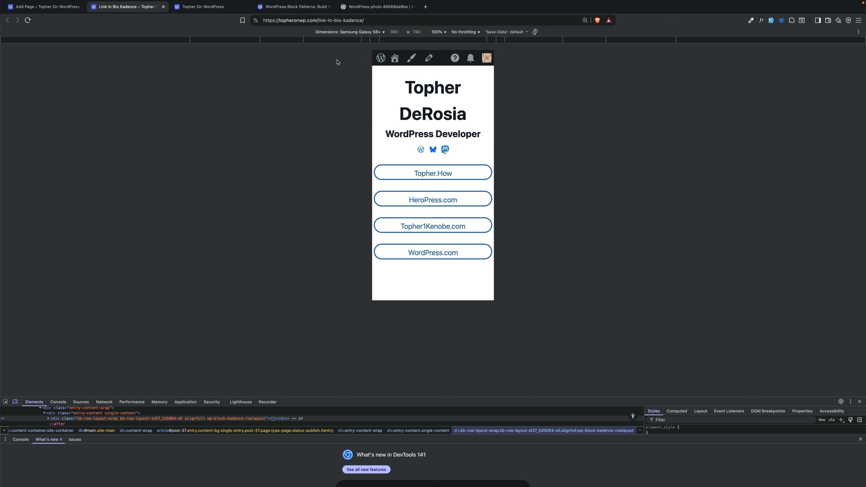
click(361, 32)
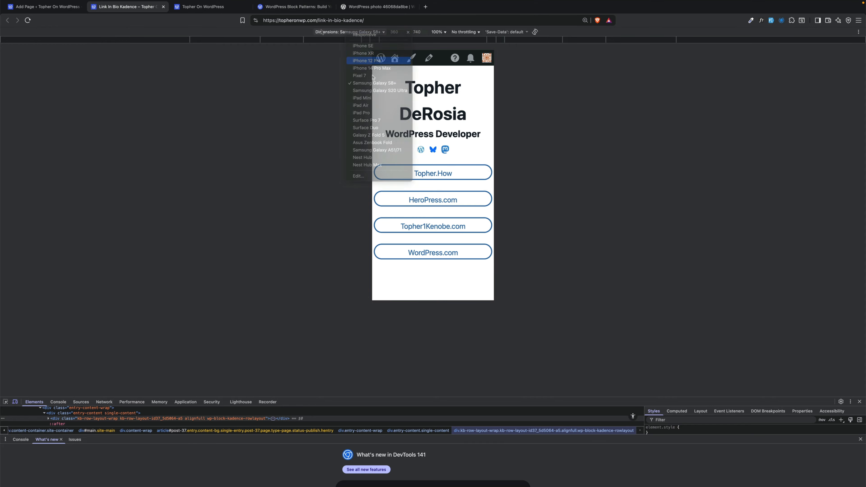
click(379, 90)
click(362, 32)
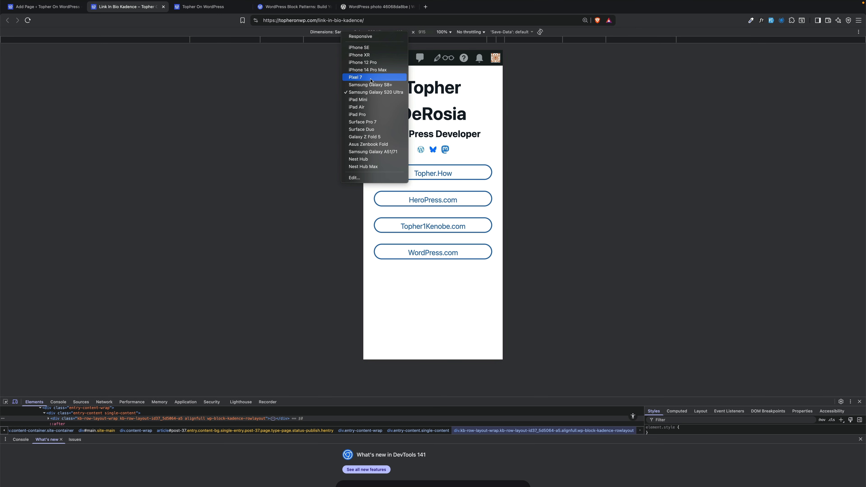
click(361, 48)
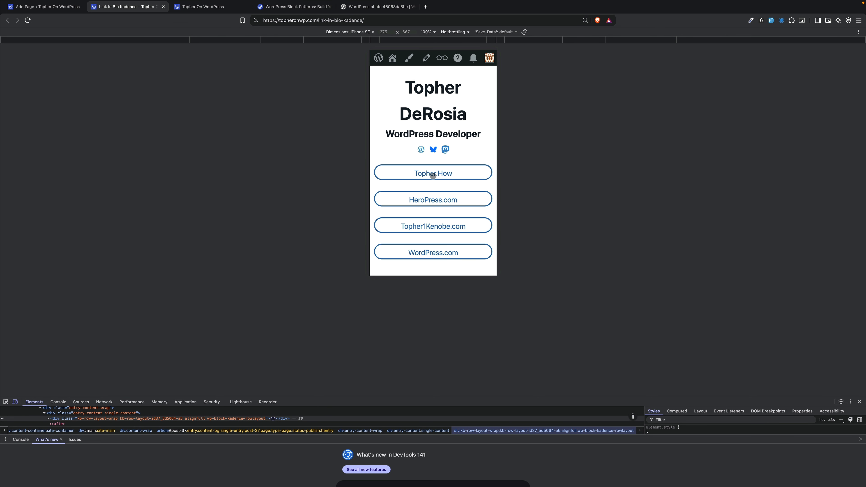
Reset the bottom padding of the link buttons in the page editor, then save and reload the emulated live page
click(48, 7)
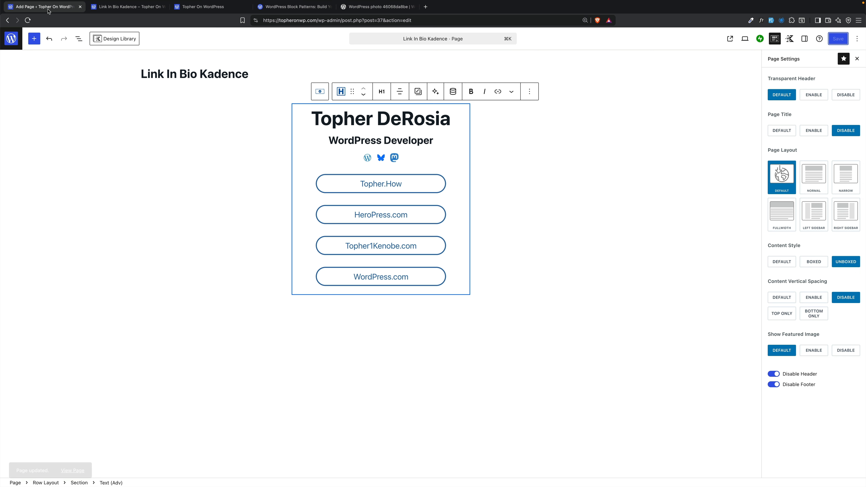
click(432, 187)
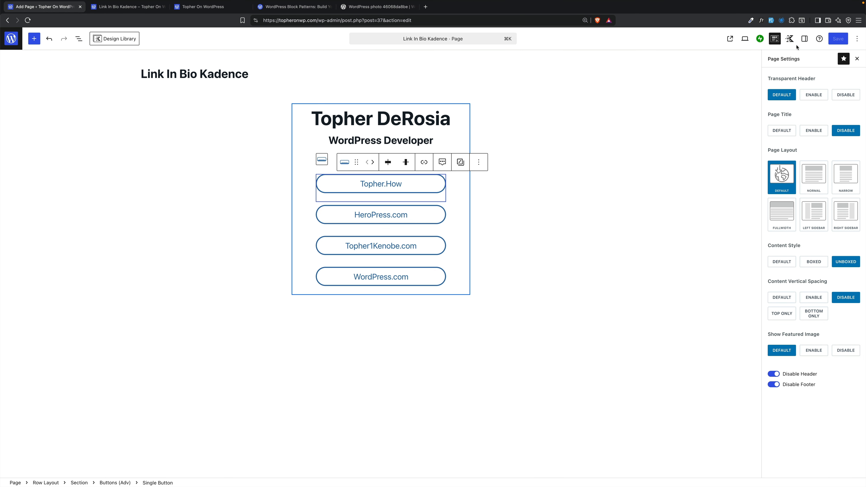
click(804, 39)
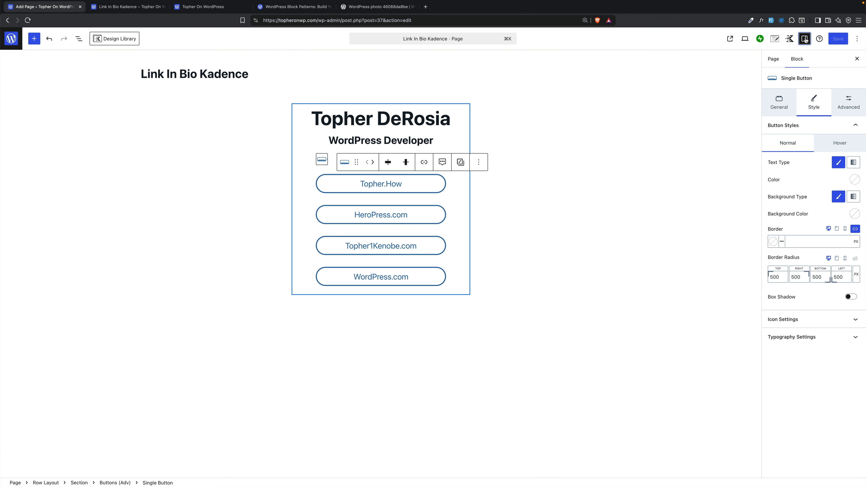
click(855, 110)
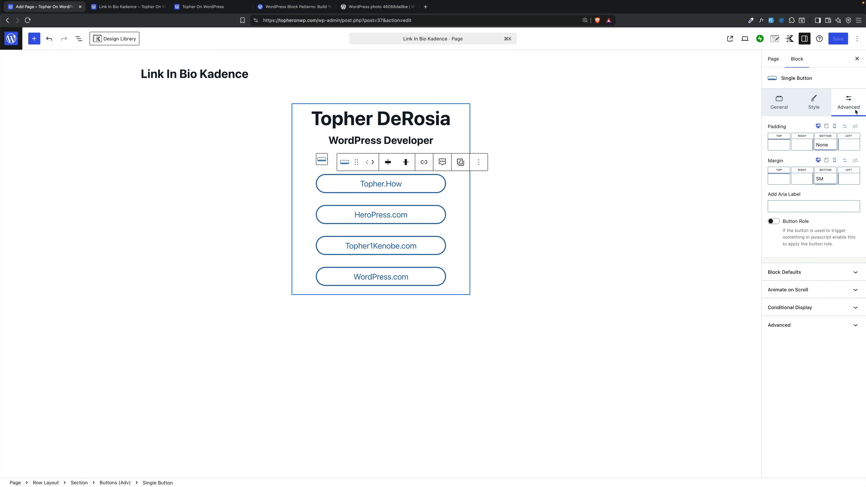
click(828, 145)
click(821, 173)
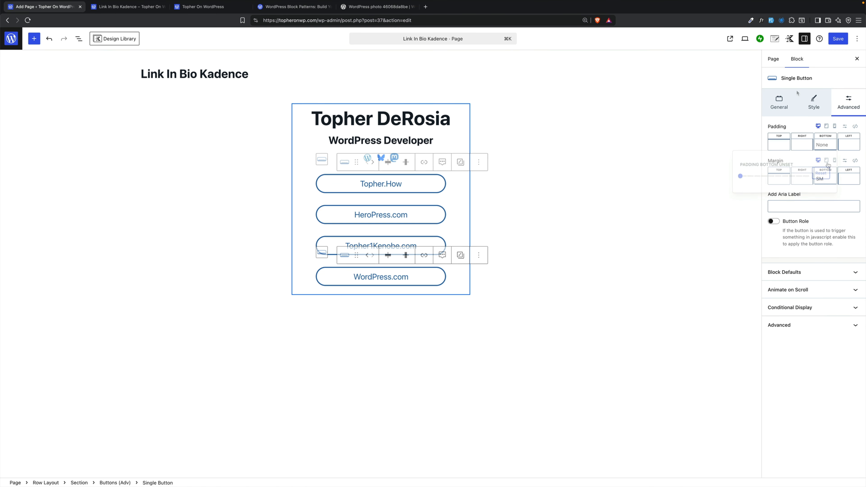
click(822, 147)
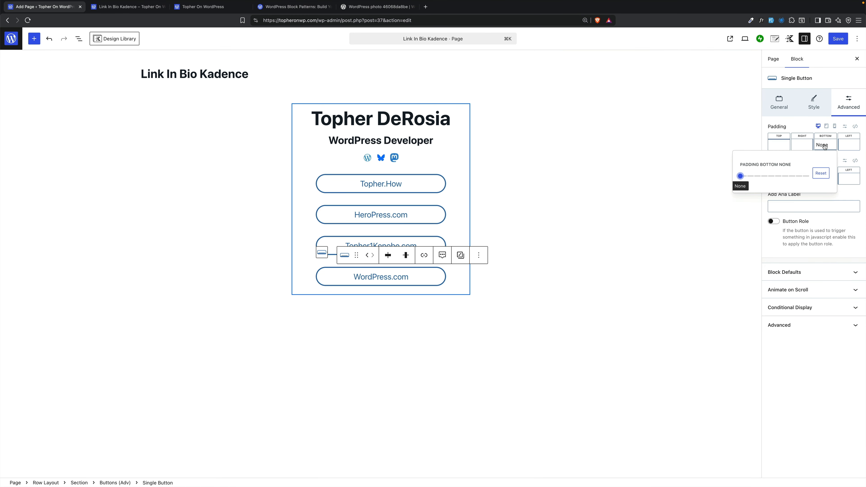
click(822, 173)
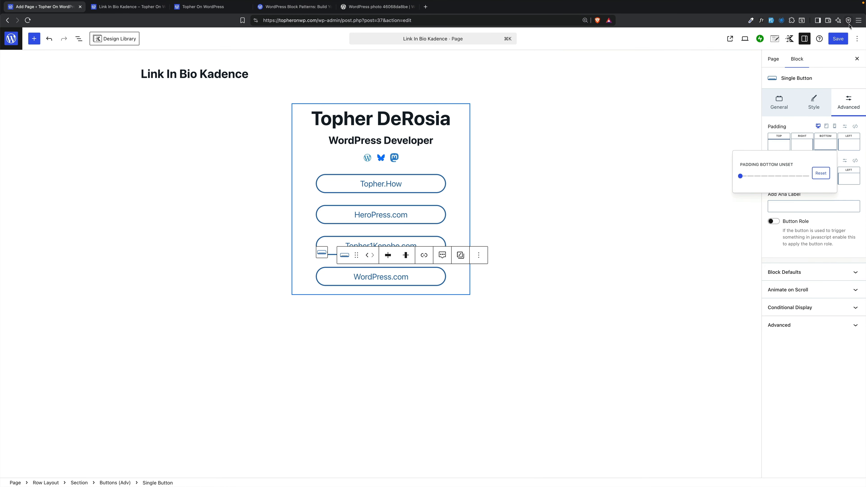
key(super+s)
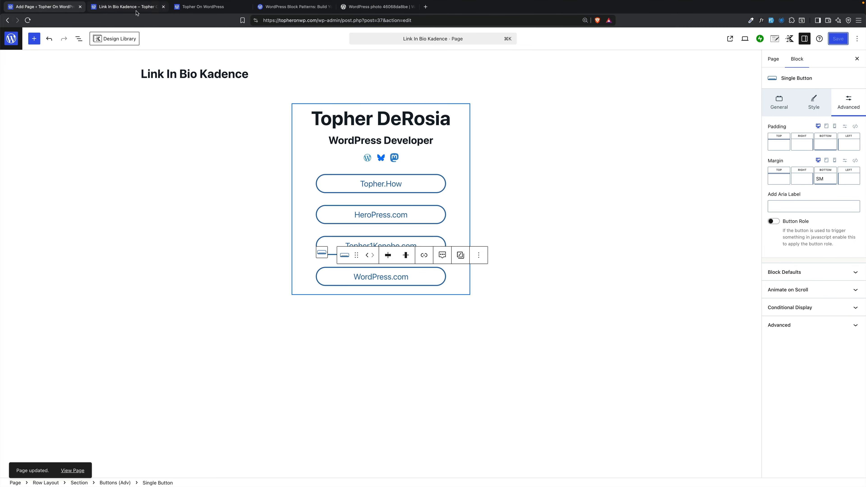
click(134, 8)
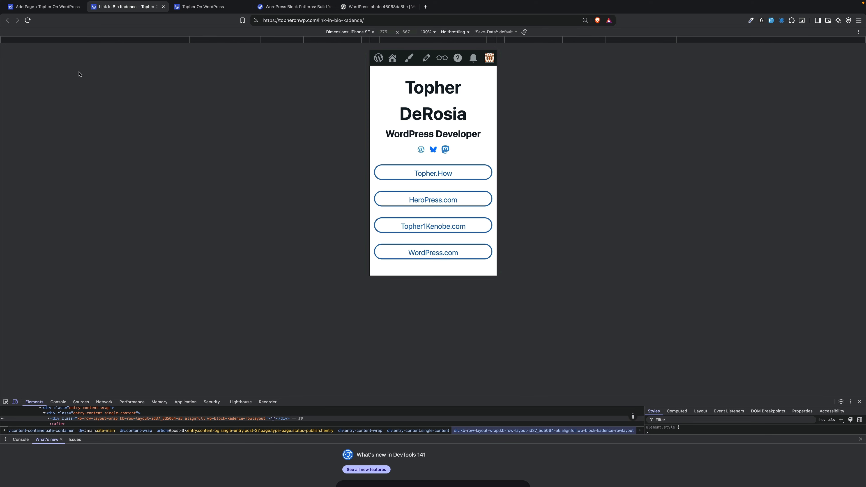
click(27, 20)
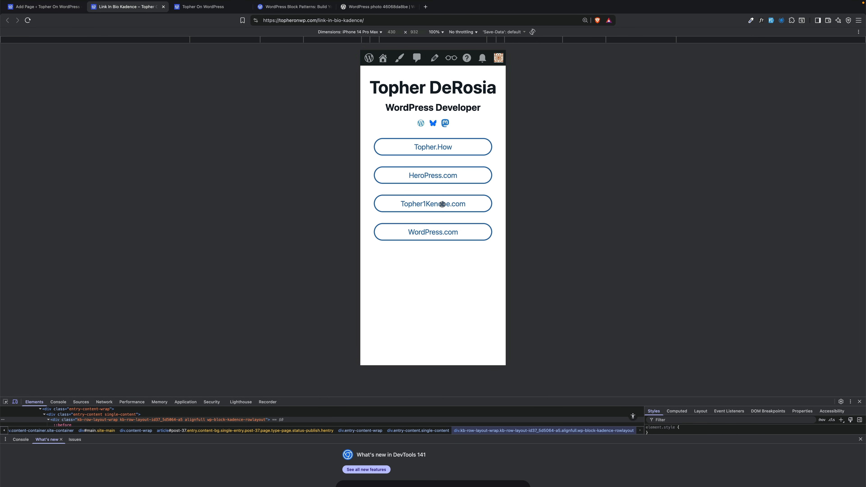
click(42, 7)
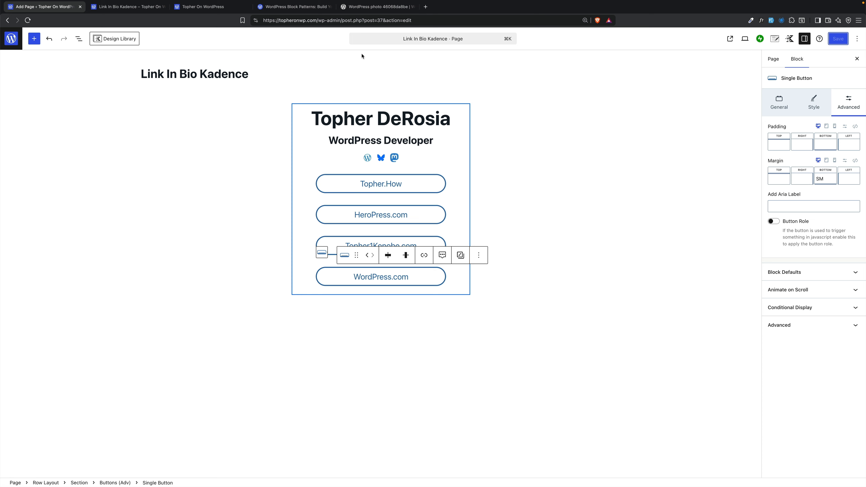
click(776, 39)
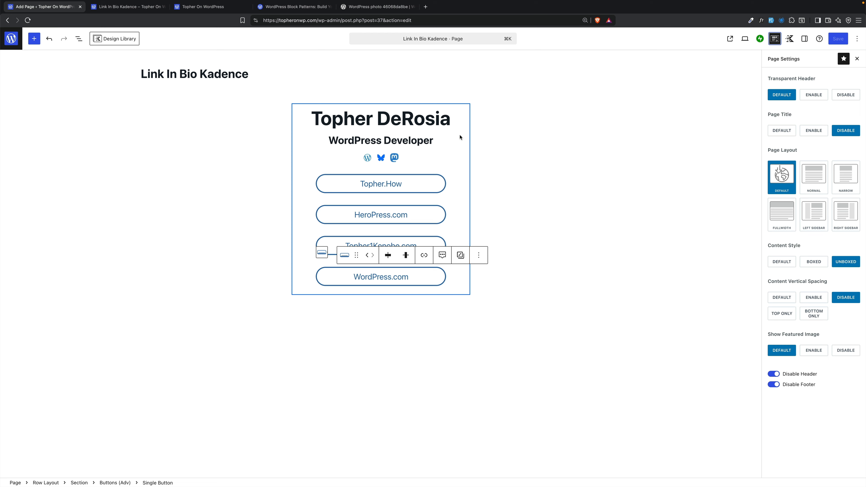
click(108, 6)
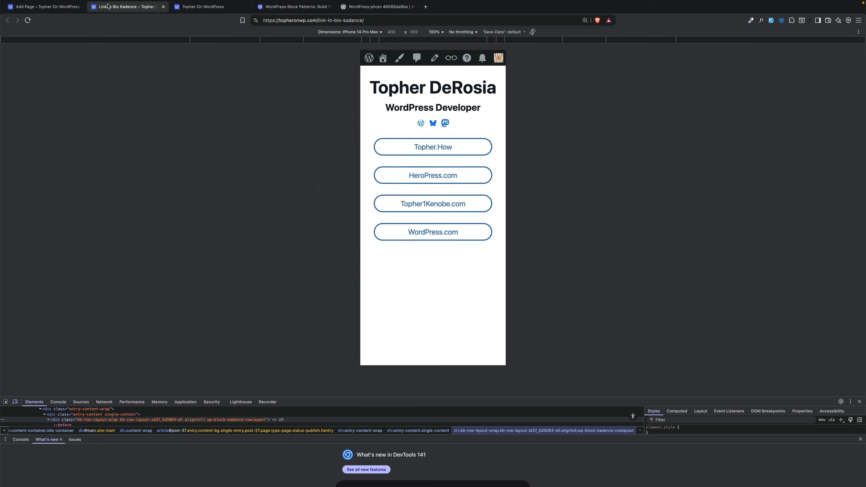
Set the foggy field photo from the media library as the background image of the row layout holding the page content
click(51, 7)
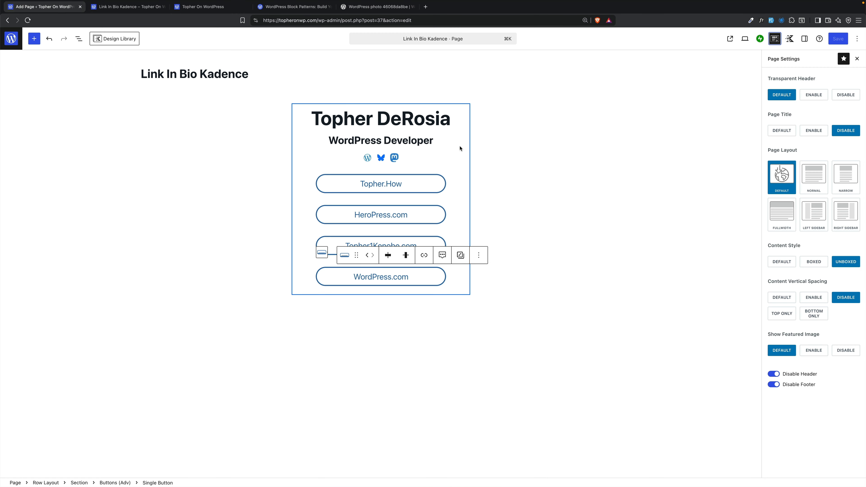
click(533, 147)
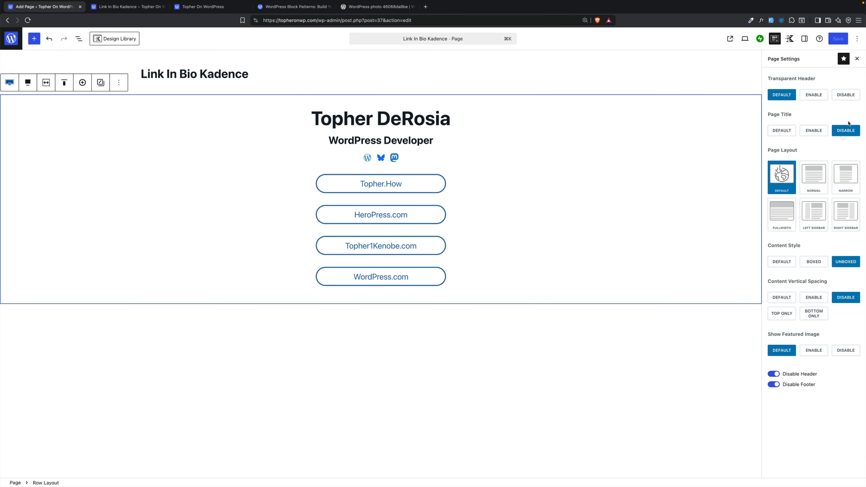
click(10, 82)
click(805, 39)
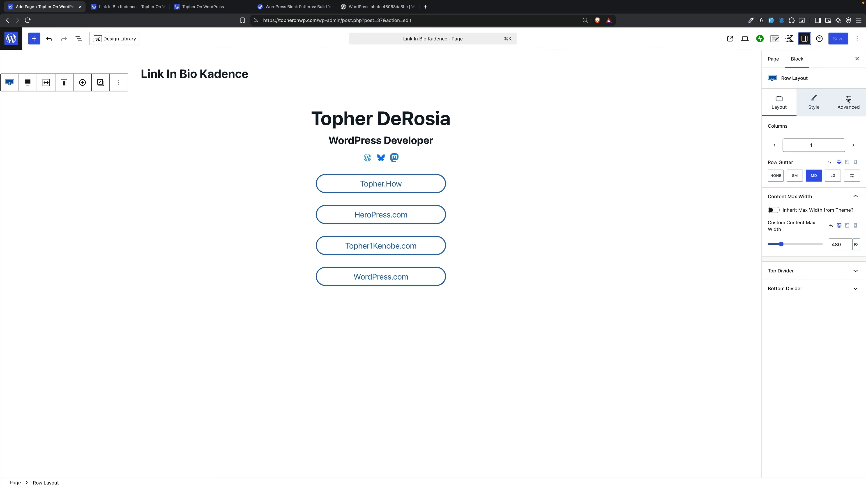
click(816, 103)
click(826, 218)
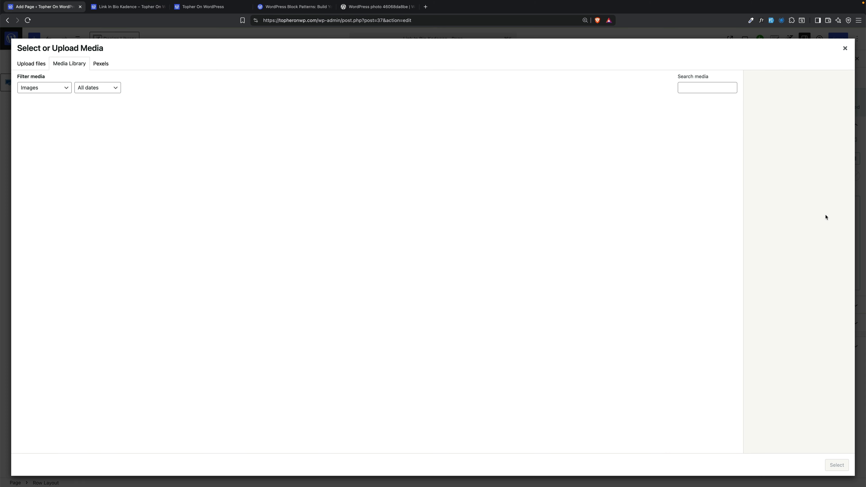
click(837, 464)
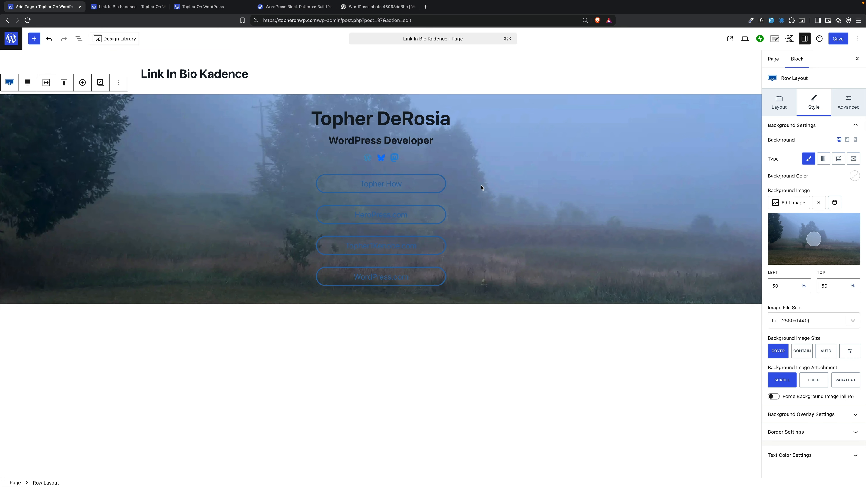
Color the name heading, the WordPress Developer heading and the social icons white
click(423, 119)
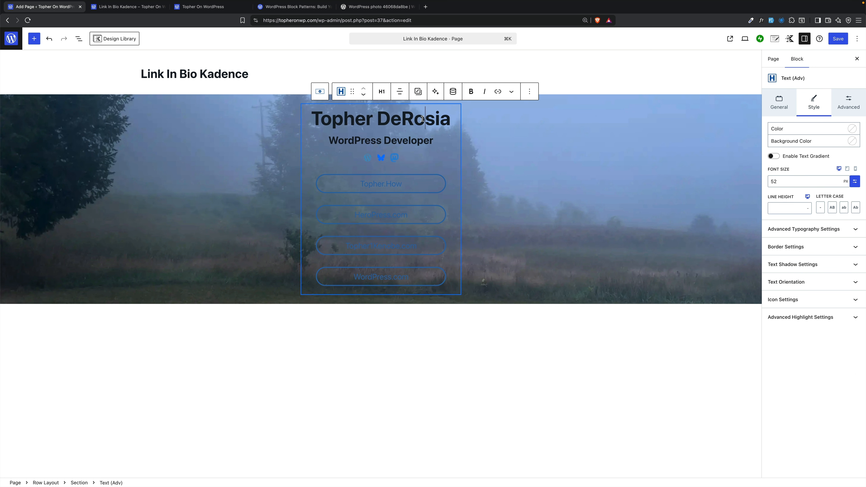
click(853, 129)
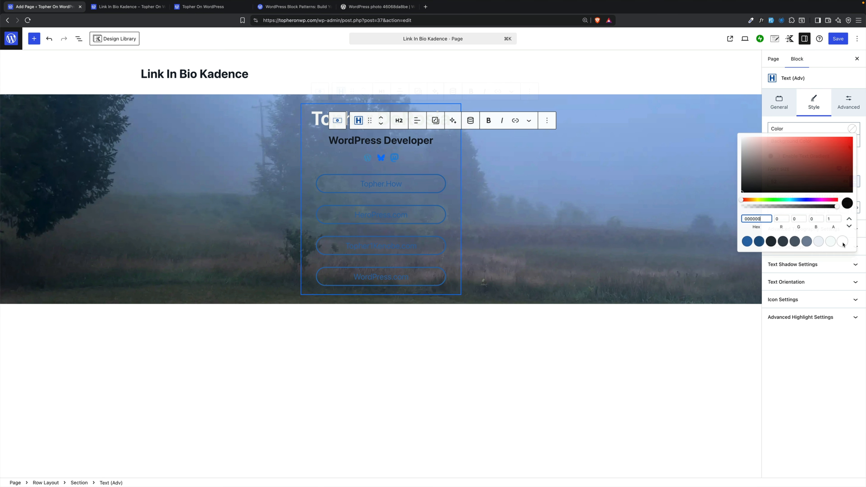
click(389, 158)
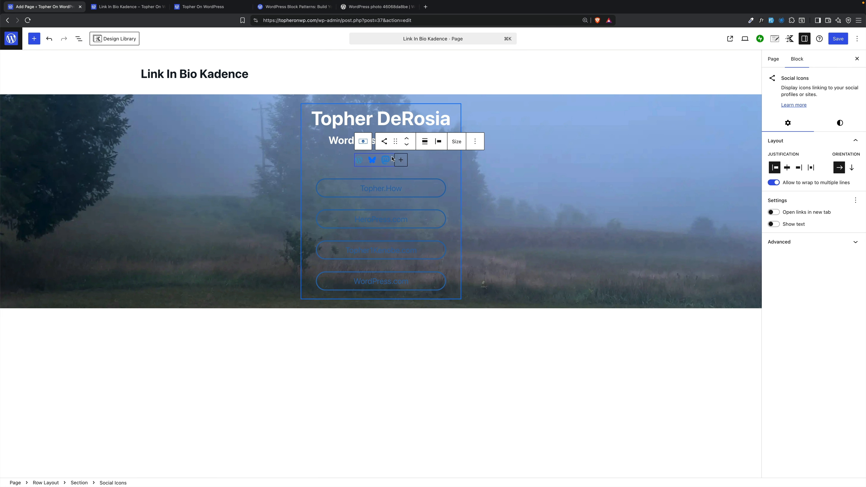
click(848, 123)
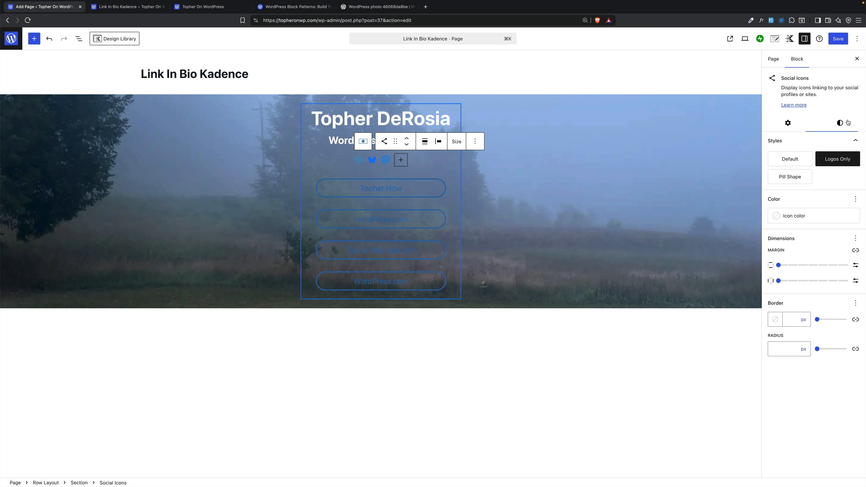
click(782, 215)
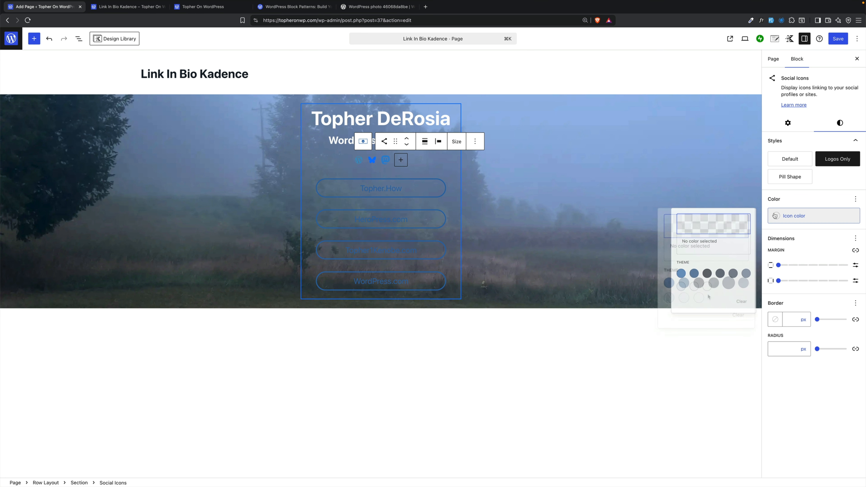
click(699, 298)
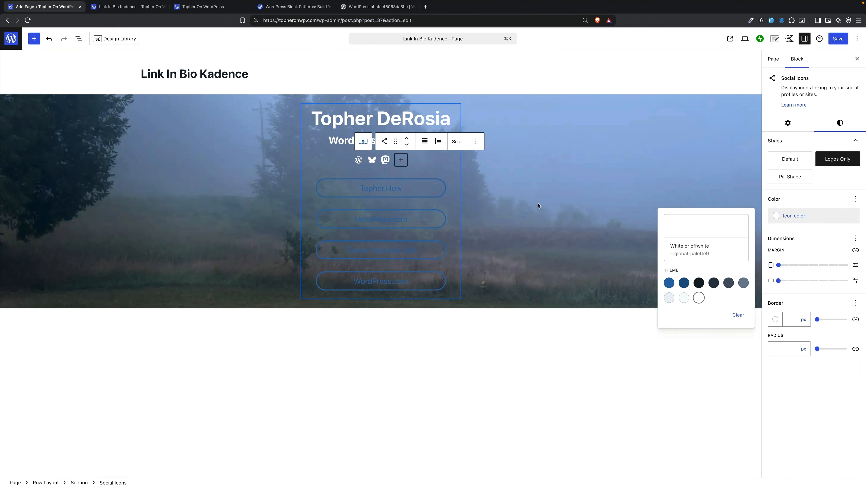
Give the four link buttons a white background, then save and check the emulated live page
click(423, 189)
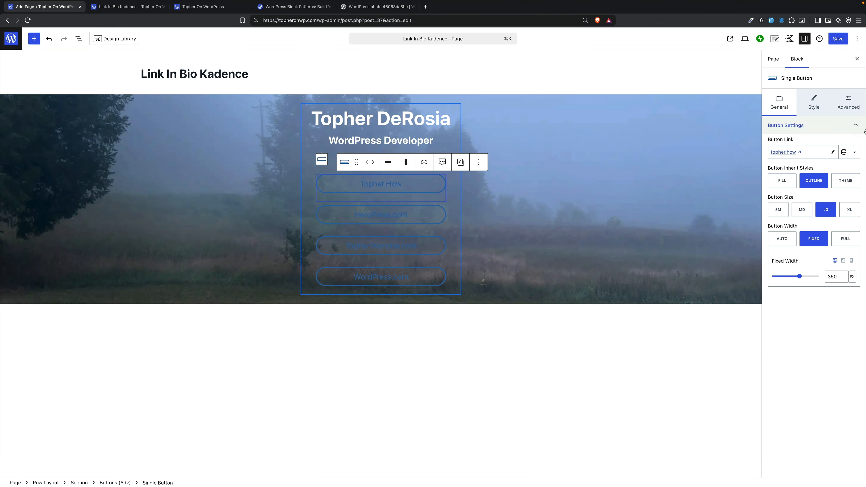
click(847, 104)
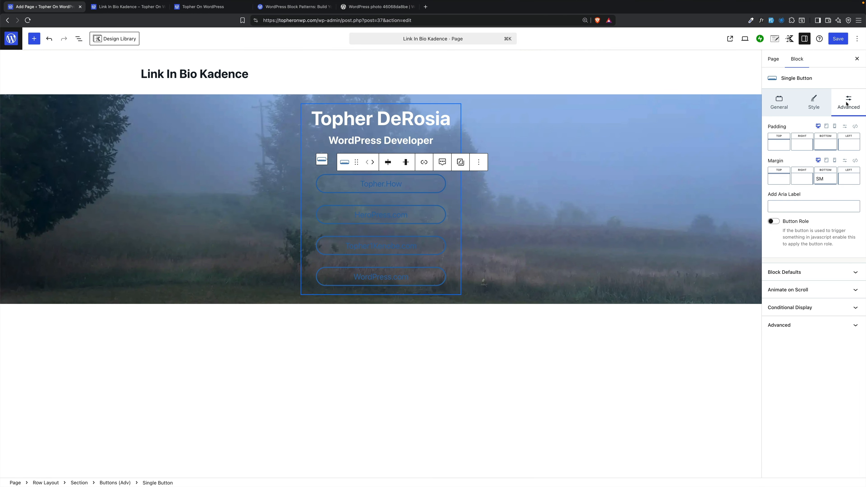
click(820, 104)
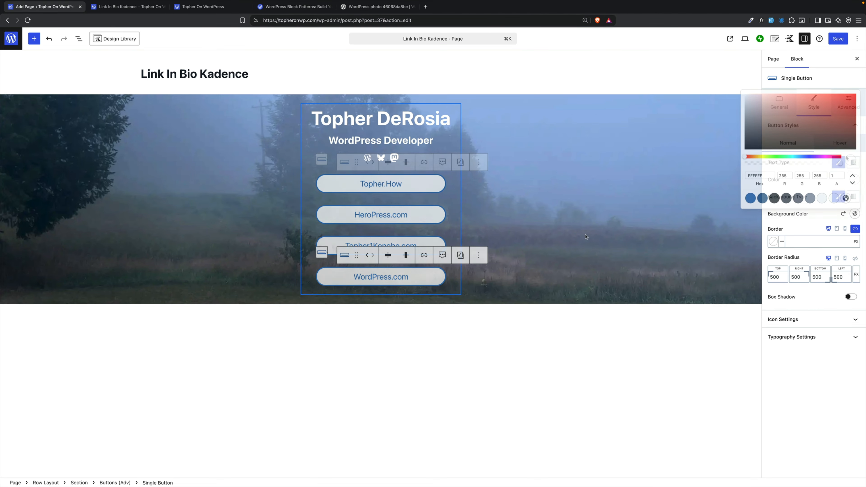
click(845, 38)
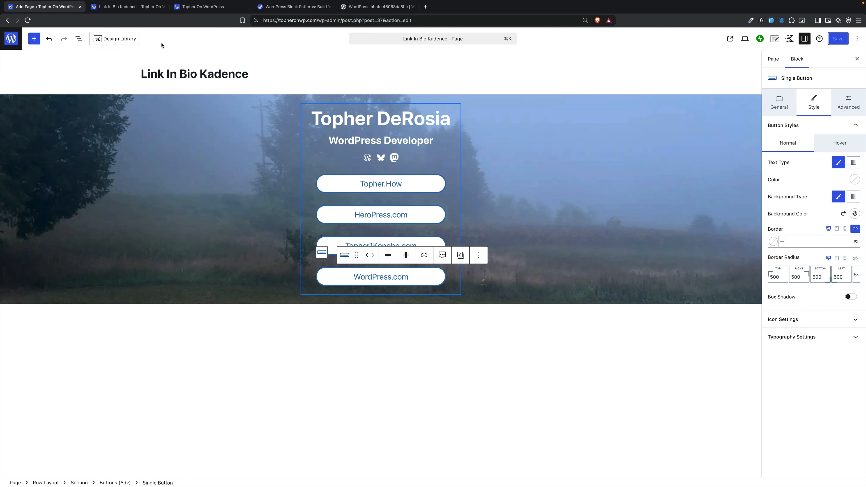
click(128, 9)
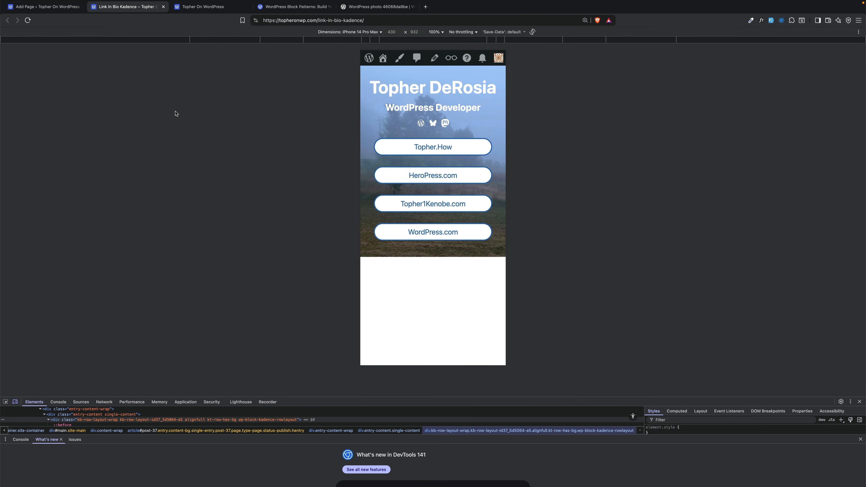
Set the minimum height of the row layout holding the page content to 100 VH and save the page
click(60, 8)
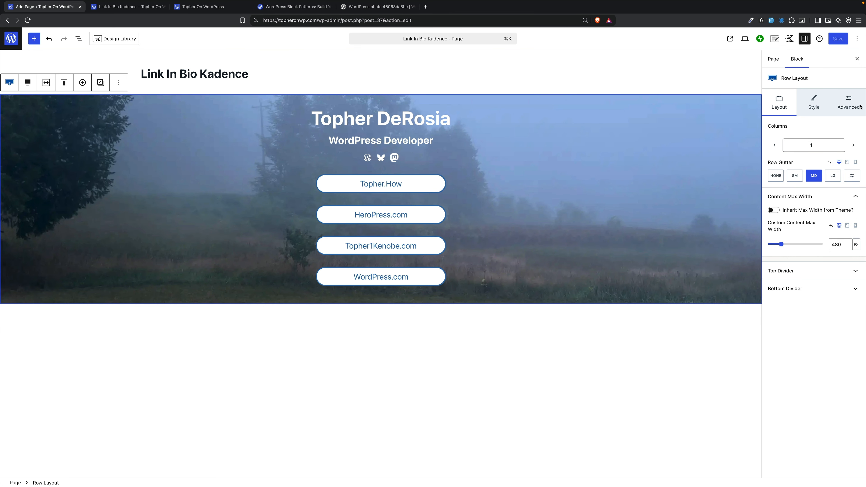
click(836, 103)
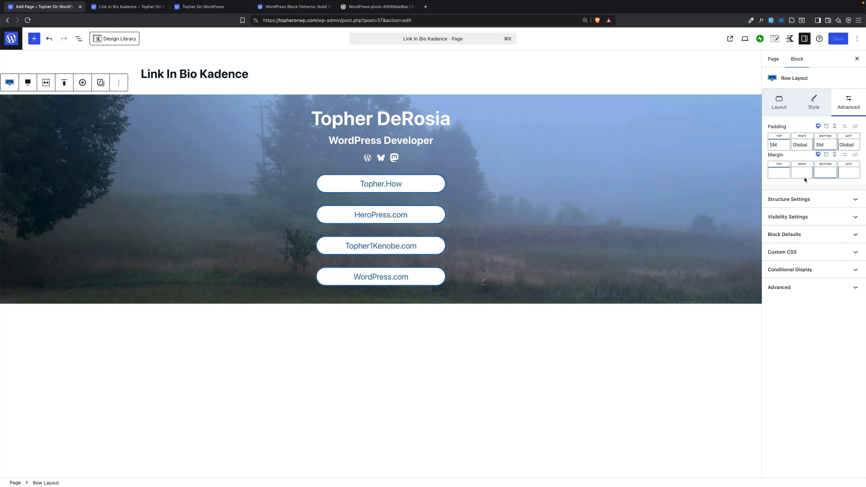
click(820, 202)
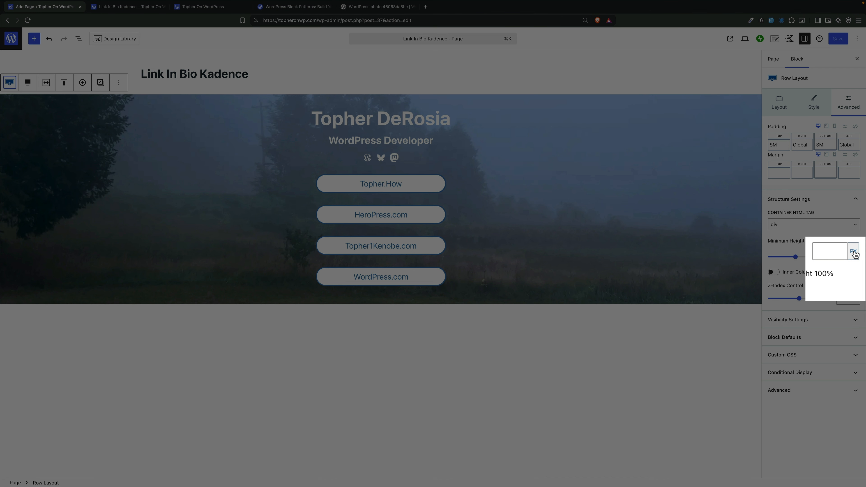
click(857, 257)
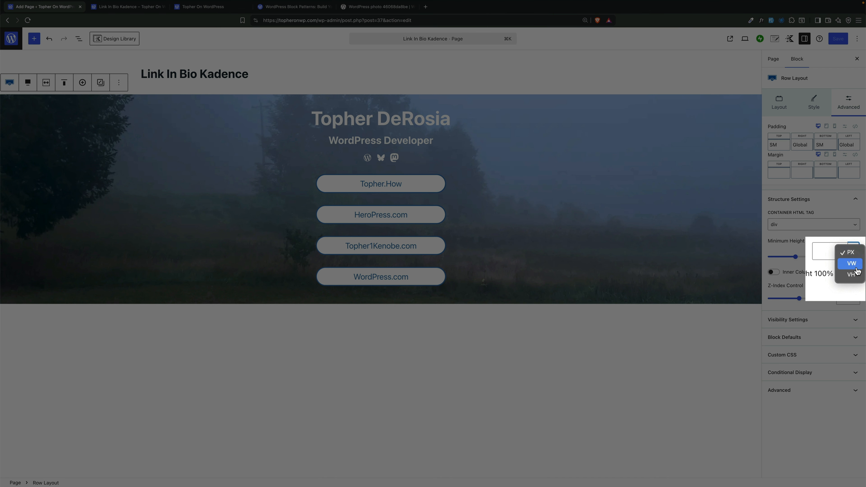
click(857, 277)
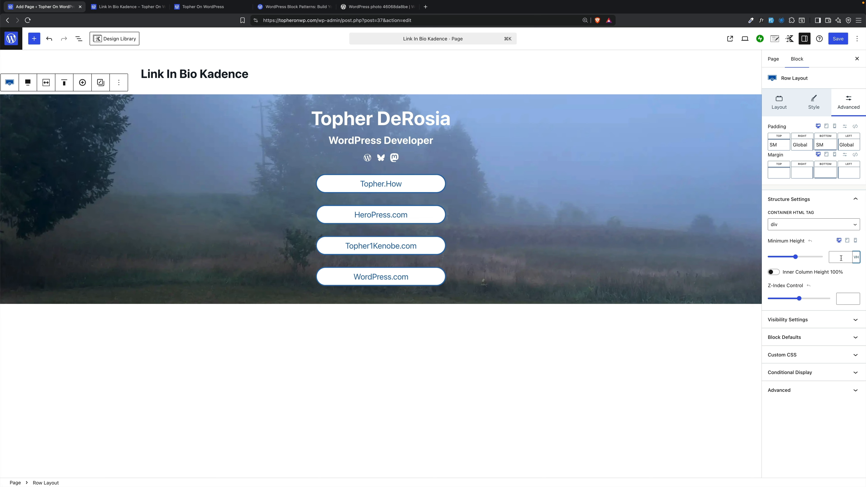
click(841, 257)
text(100)
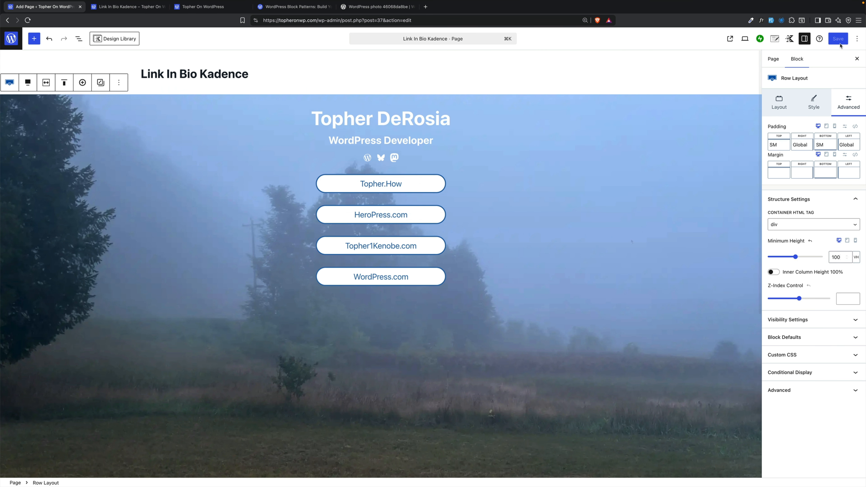
click(839, 40)
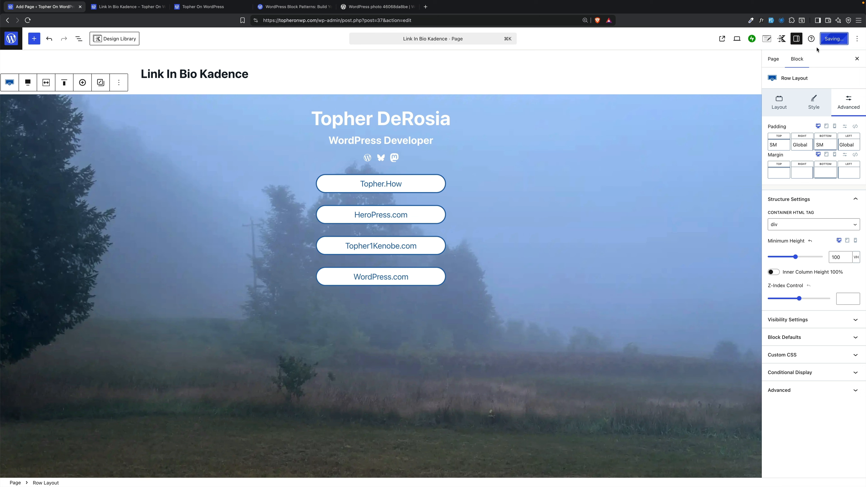
Reload the emulated live page and check it at iPad Air size and with the text shadows on the headings
click(127, 6)
key(super+r)
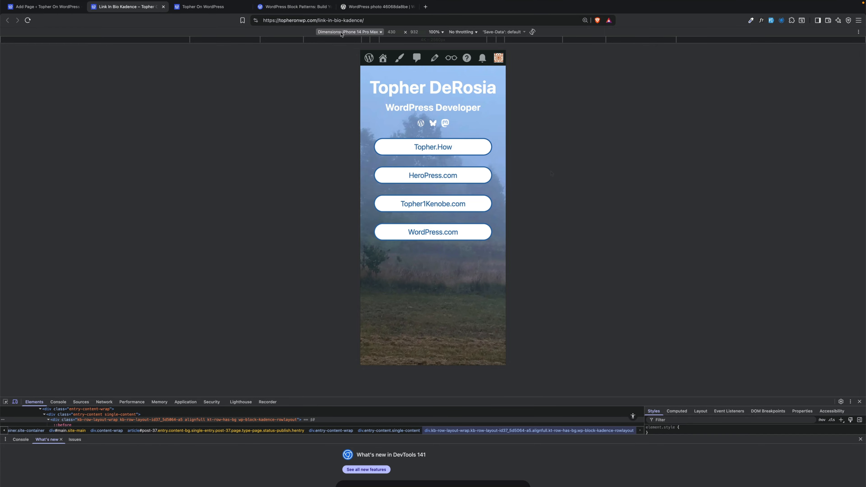
click(365, 32)
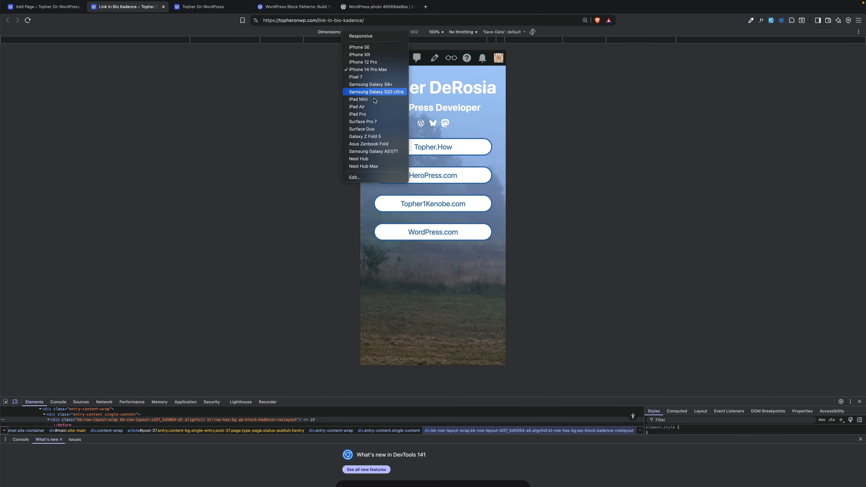
click(373, 108)
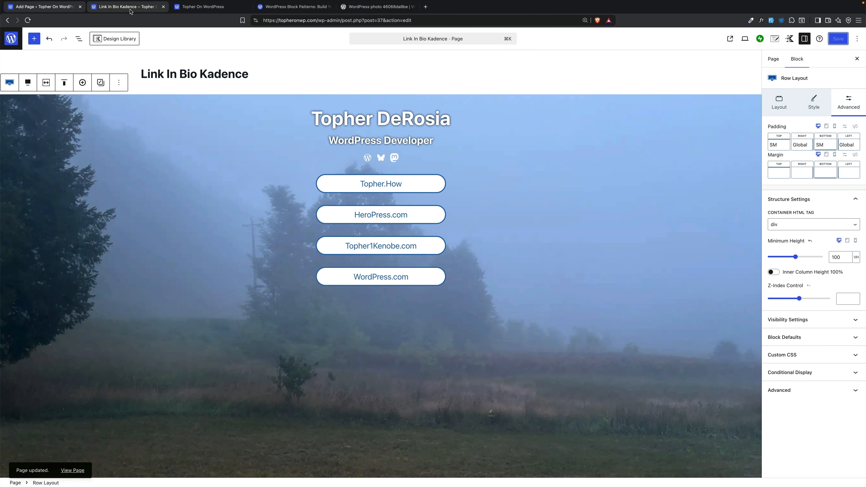
click(129, 8)
click(27, 21)
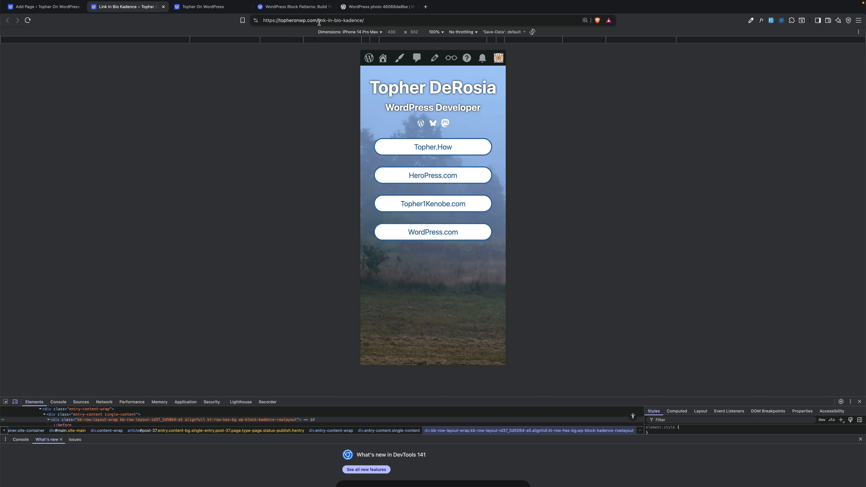
Set the static homepage to the Link In Bio Kadence page in the site's reading settings
click(48, 8)
click(20, 39)
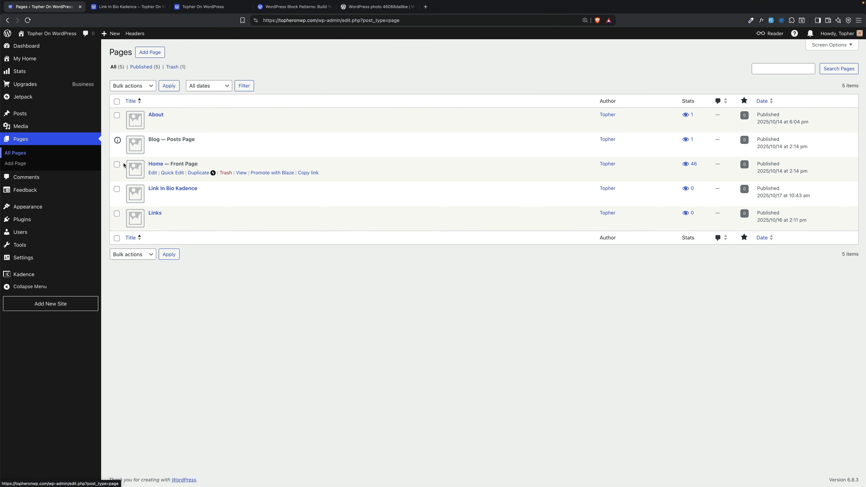
mouse_move(60, 262)
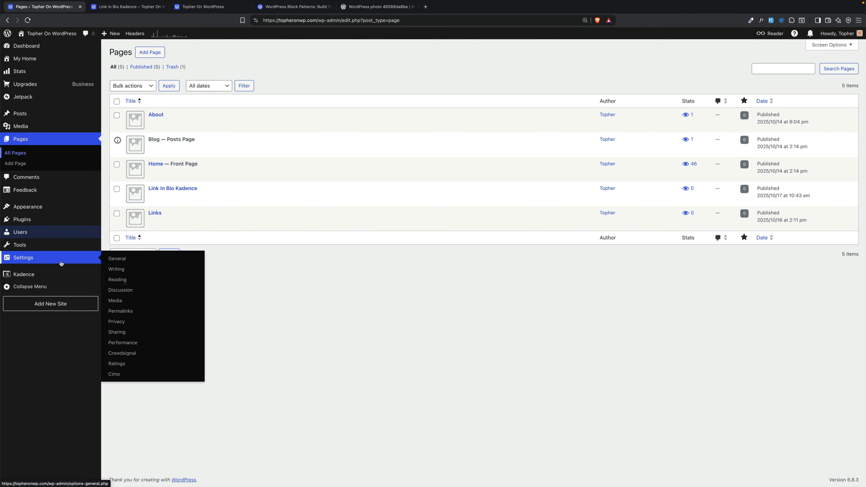
click(124, 282)
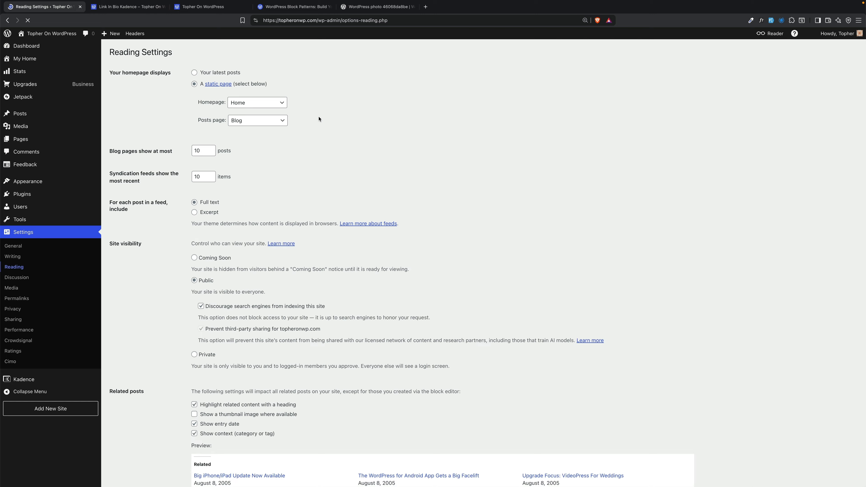
click(260, 104)
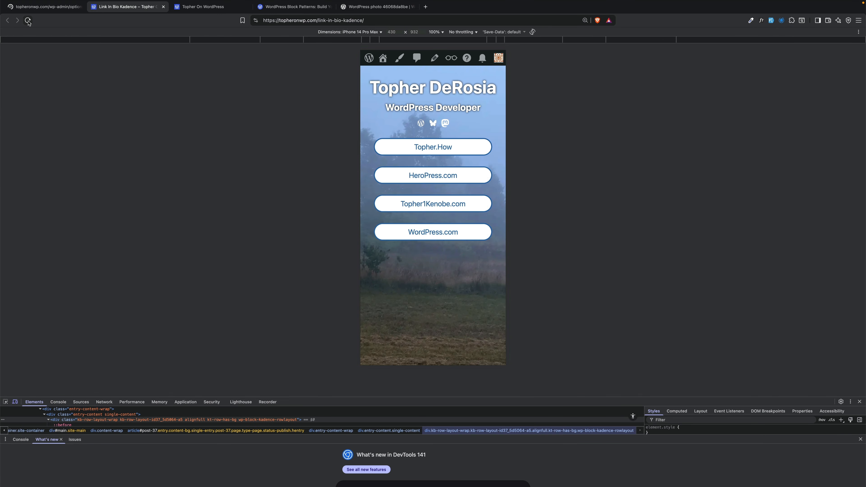
Open the site's root address, topheronwp.com, in place of the link-in-bio-kadence page address
click(383, 58)
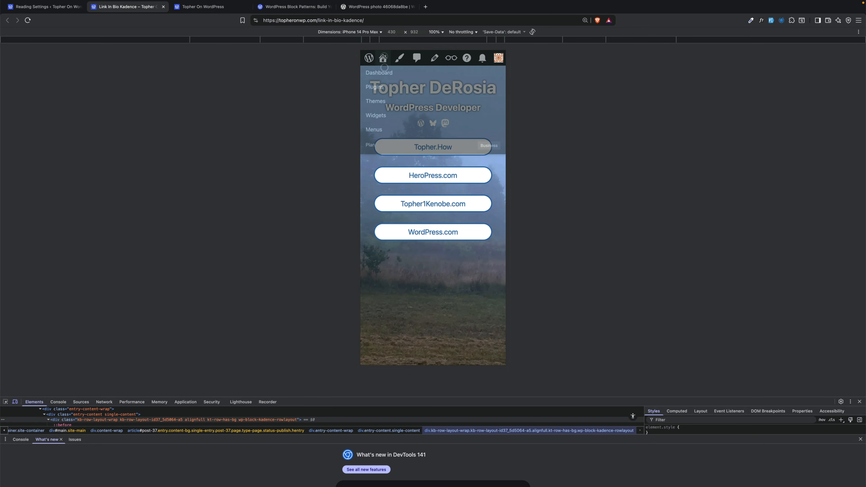
click(342, 19)
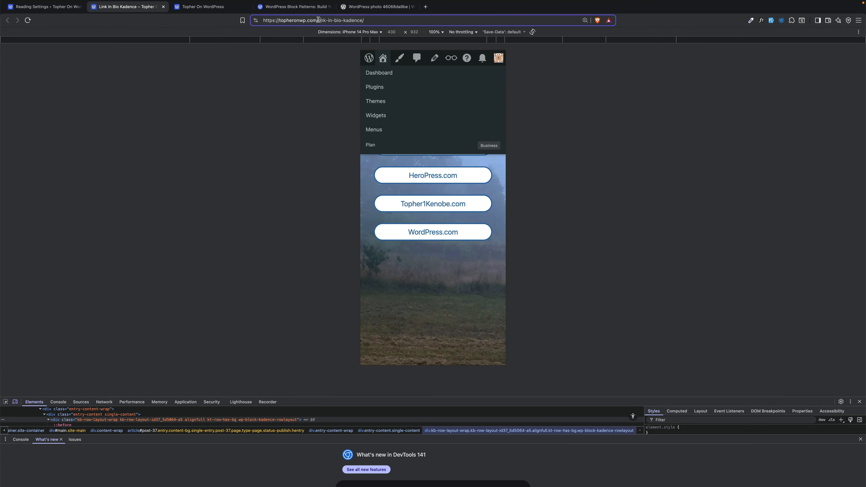
drag(318, 20, 420, 24)
key(BackSpace)
key(Return)
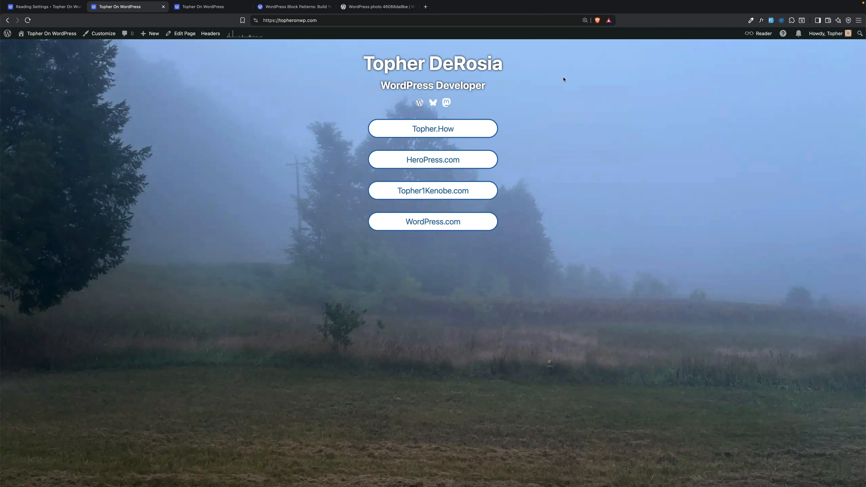
right_click(547, 80)
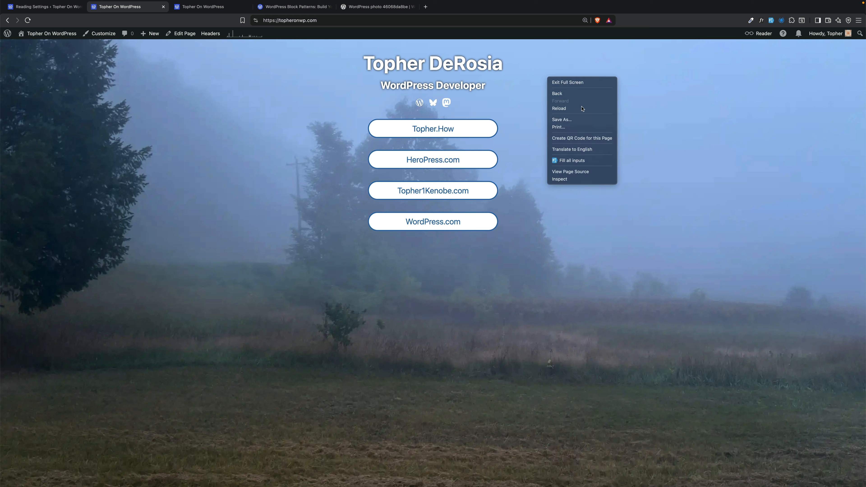
click(583, 138)
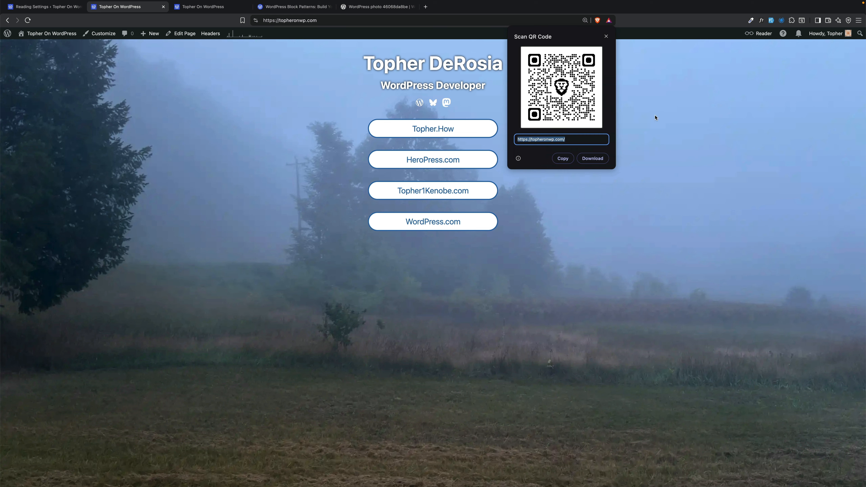